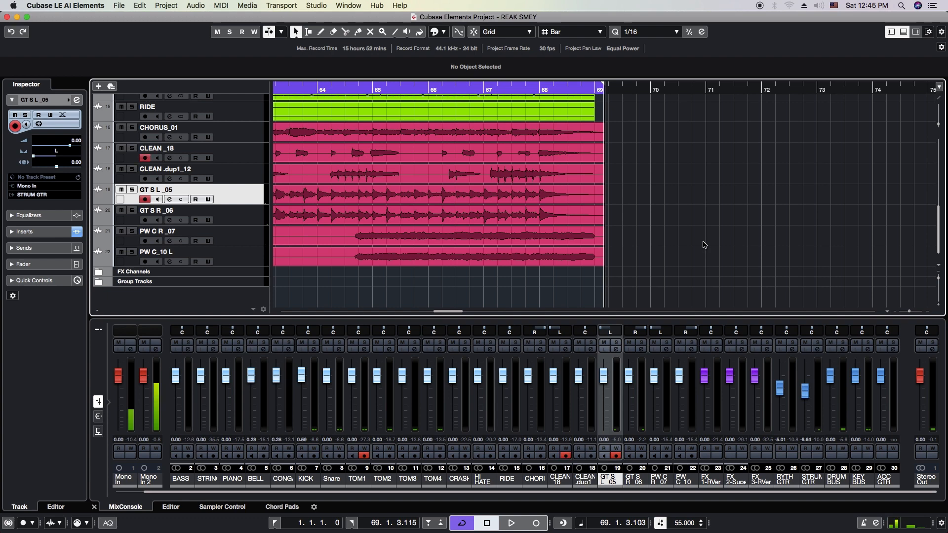
Return to the project start, and solo and select the CLEAN .dup1_12 track
{"action": "key", "text": "Home"}
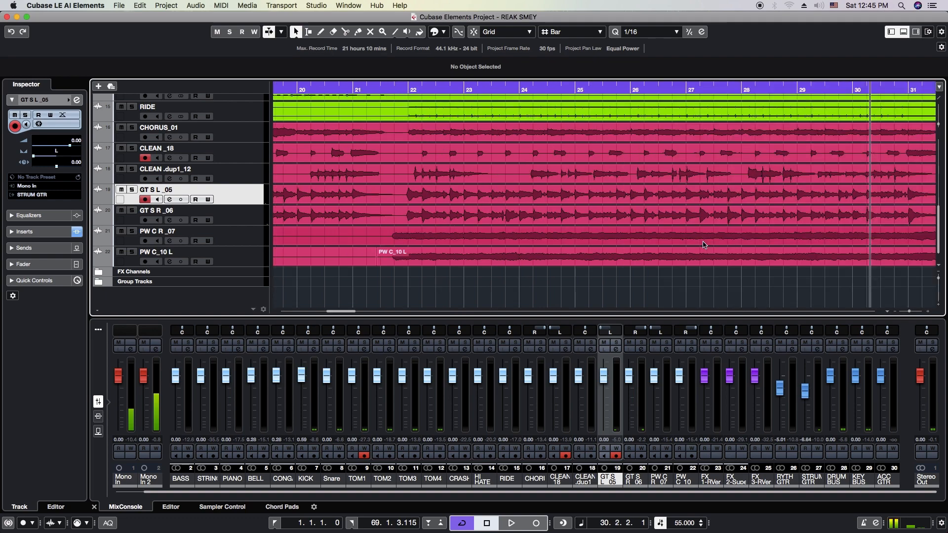
{"action": "key", "text": "h"}
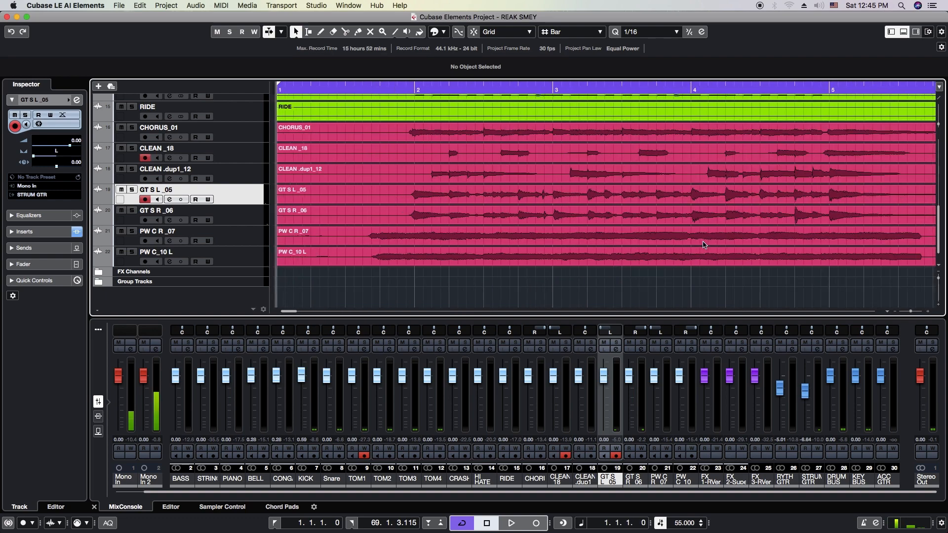
{"action": "key", "text": "g"}
{"action": "key", "text": "g"}
{"action": "key", "text": "g"}
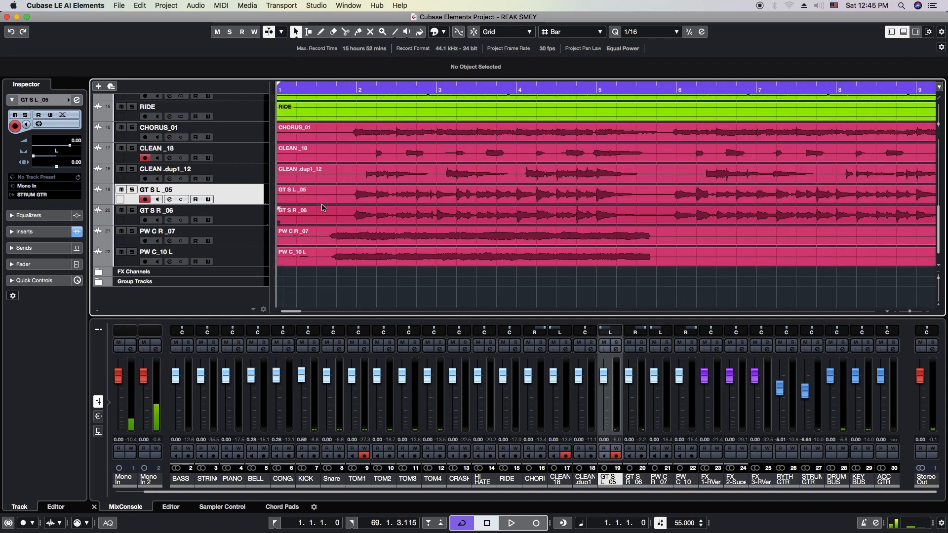
{"action": "left_click", "coordinate": [131, 170]}
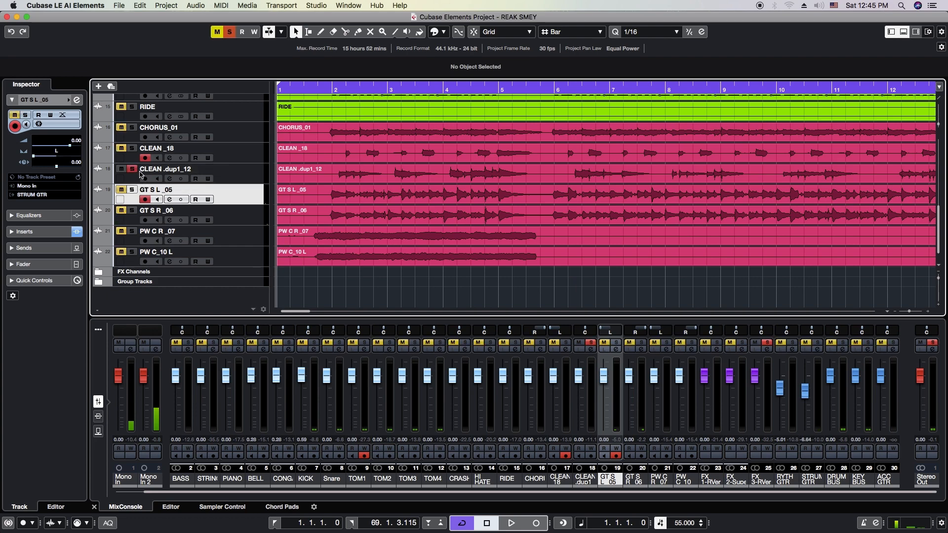
{"action": "left_click", "coordinate": [252, 177]}
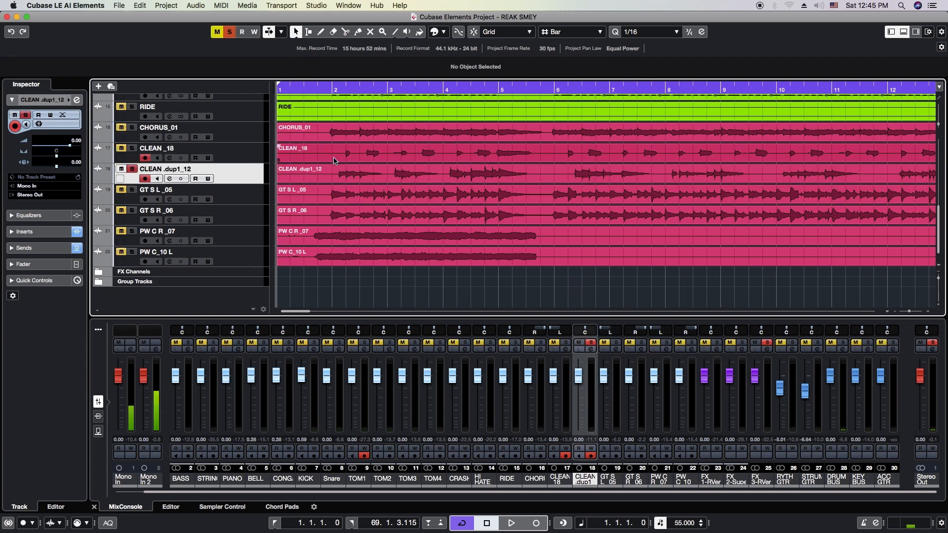
{"action": "key", "text": "h"}
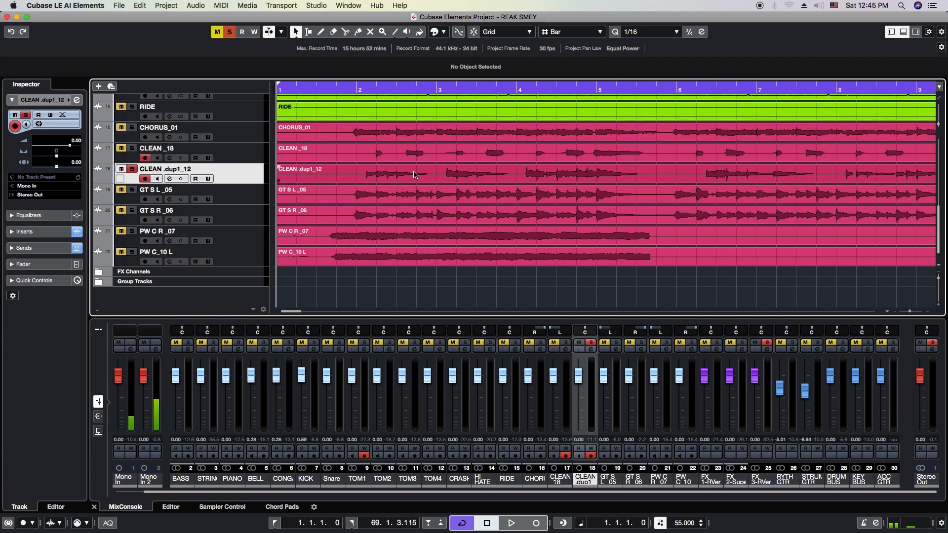
{"action": "key", "text": "h"}
{"action": "key", "text": "g"}
{"action": "key", "text": "g"}
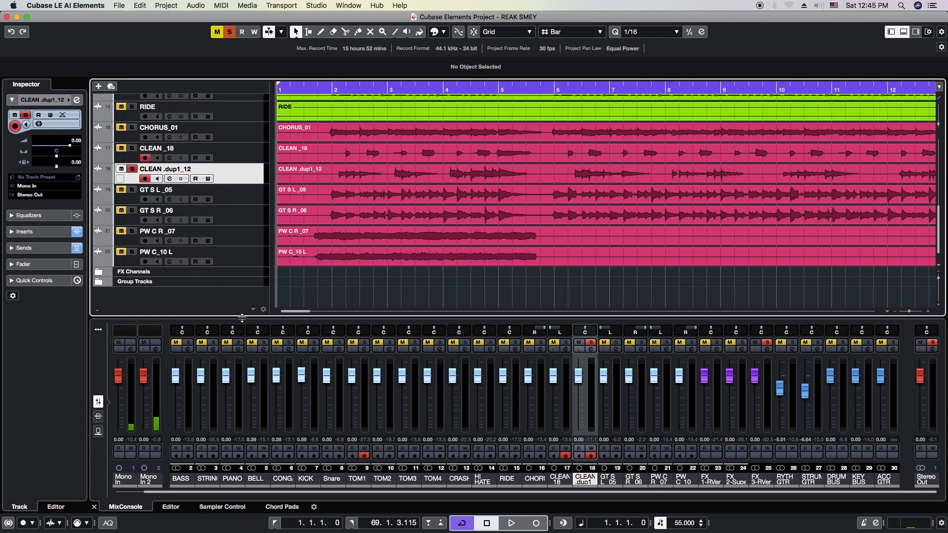
Play the soloed CLEAN .dup1_12 track from the project start and listen to its opening bars
{"action": "key", "text": "space"}
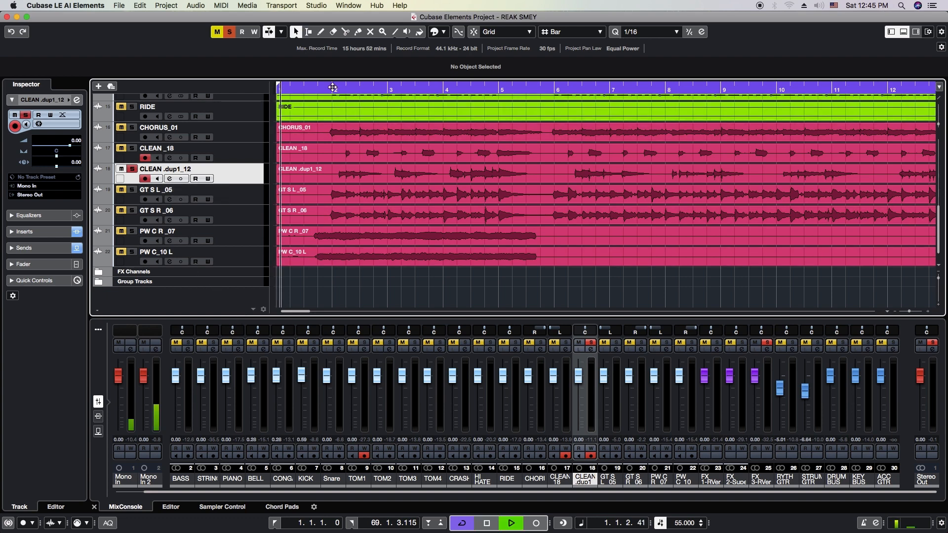
{"action": "key", "text": "g"}
{"action": "key", "text": "g"}
{"action": "key", "text": "g"}
{"action": "key", "text": "g"}
{"action": "key", "text": "g"}
{"action": "key", "text": "g"}
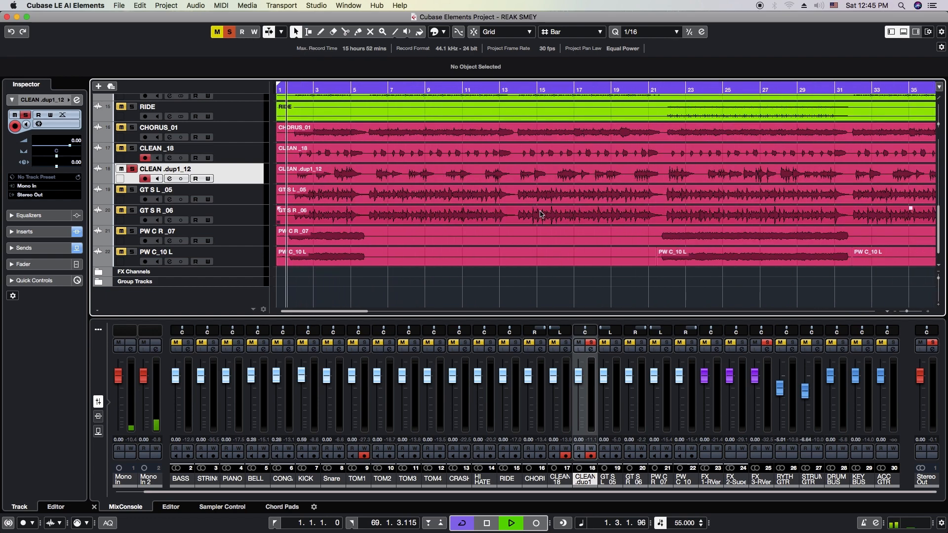
{"action": "key", "text": "h"}
{"action": "key", "text": "h"}
{"action": "key", "text": "h"}
{"action": "key", "text": "h"}
{"action": "key", "text": "h"}
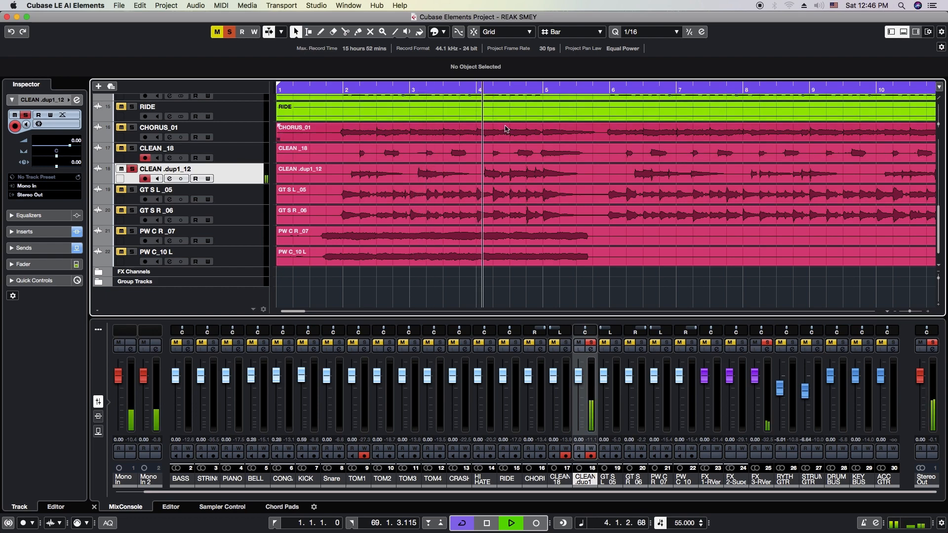
{"action": "key", "text": "g"}
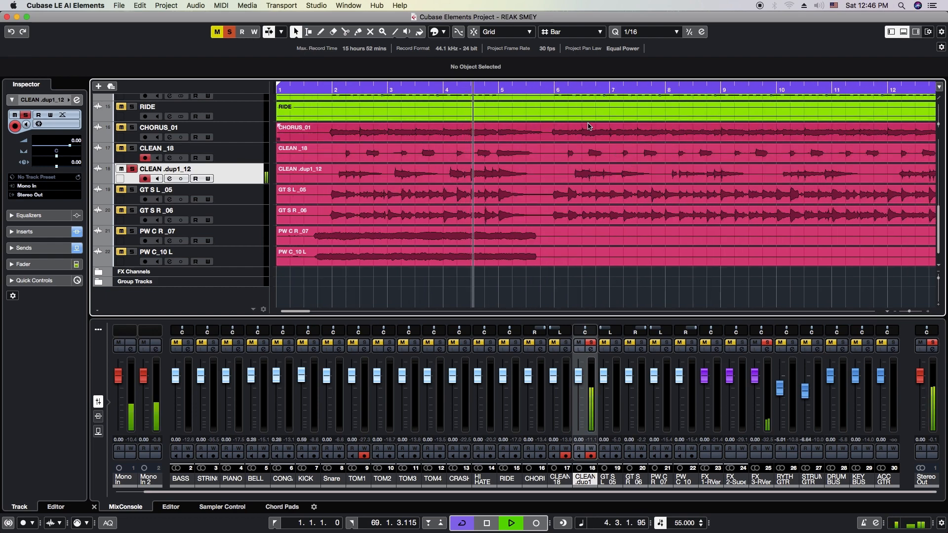
Skip playback forward through bars 6 to 12 to audition the CLEAN .dup1_12 part
{"action": "left_click_drag", "start_coordinate": [568, 88], "coordinate": [631, 198]}
{"action": "key", "text": "h"}
{"action": "key", "text": "h"}
{"action": "key", "text": "g"}
{"action": "key", "text": "g"}
{"action": "key", "text": "g"}
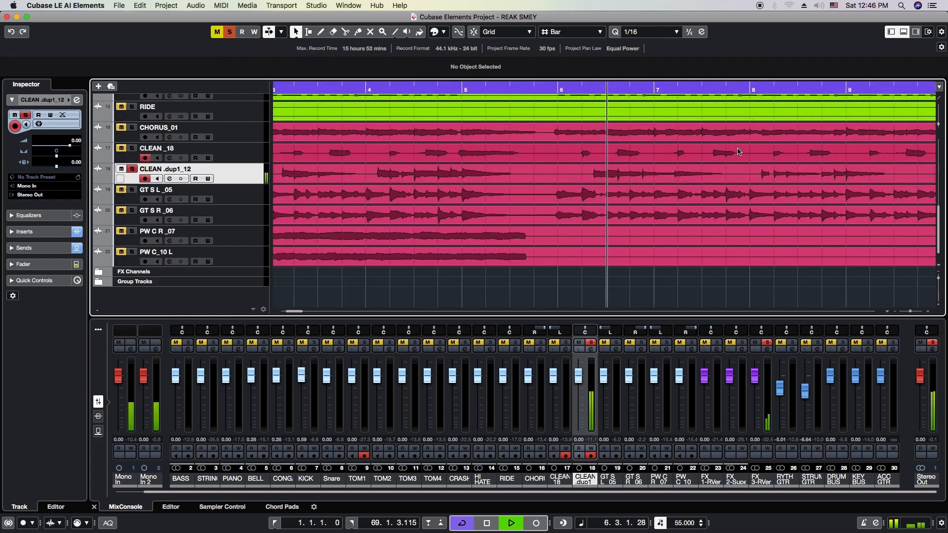
{"action": "left_click", "coordinate": [692, 89]}
{"action": "key", "text": "g"}
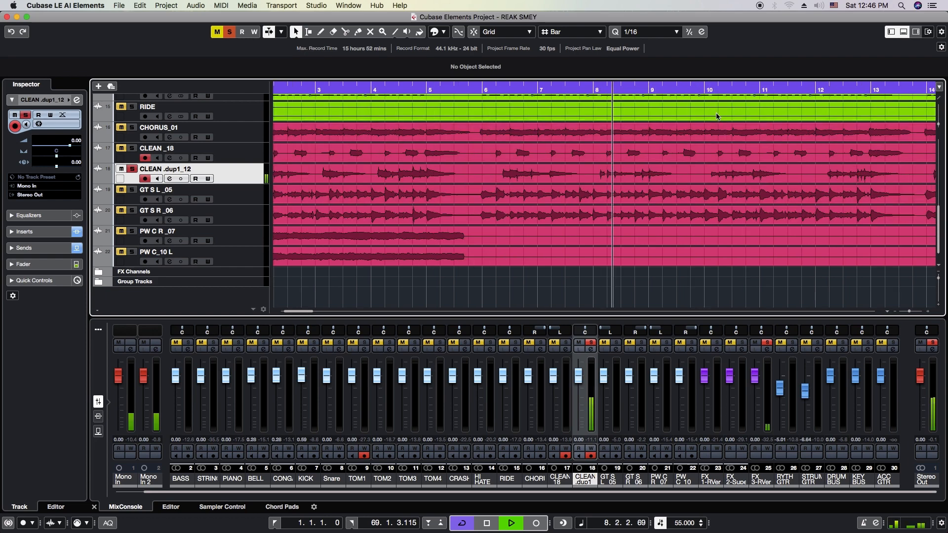
{"action": "key", "text": "h"}
{"action": "key", "text": "h"}
{"action": "key", "text": "h"}
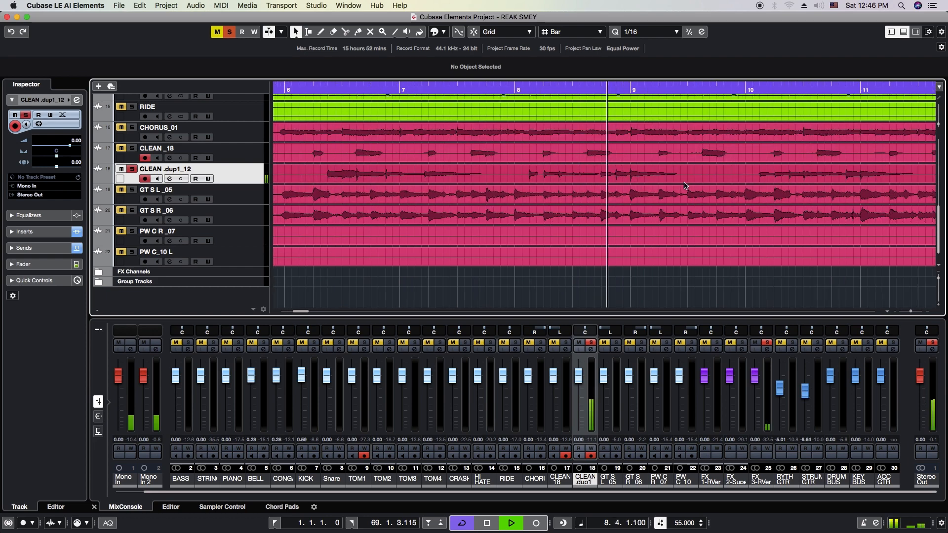
{"action": "left_click", "coordinate": [705, 91]}
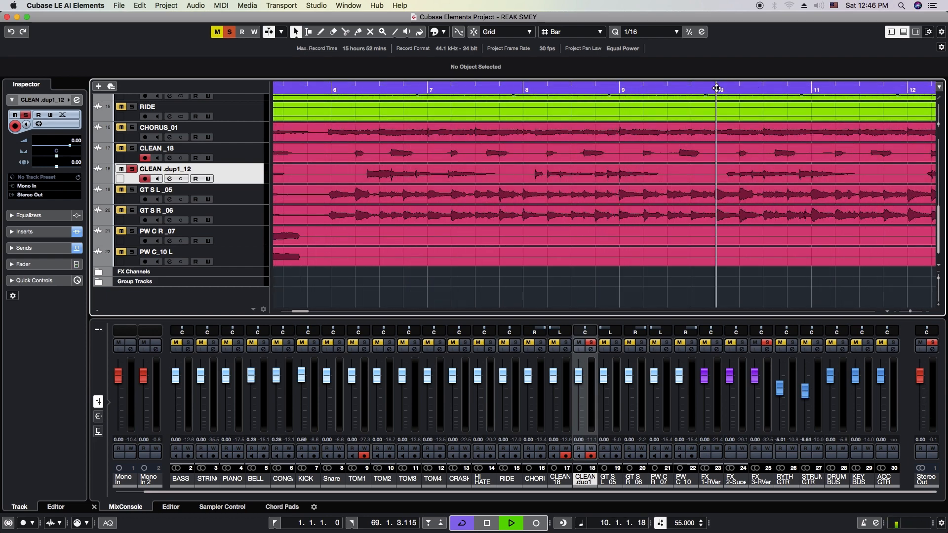
{"action": "key", "text": "g"}
{"action": "key", "text": "h"}
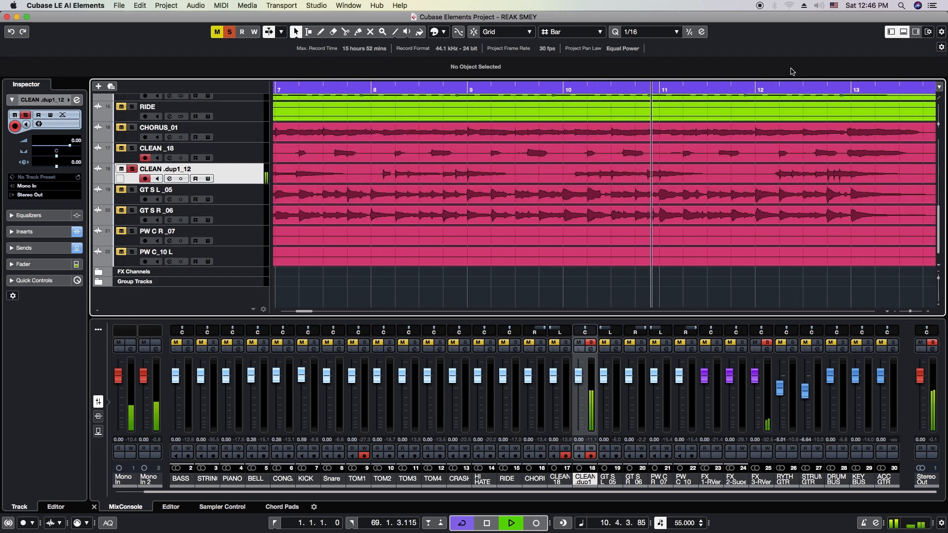
{"action": "left_click", "coordinate": [759, 90]}
{"action": "key", "text": "g"}
{"action": "key", "text": "h"}
Activate the Split tool and audition the CLEAN .dup1_12 track from bar 14 to bar 20
{"action": "right_click", "coordinate": [644, 178]}
{"action": "left_click", "coordinate": [675, 172]}
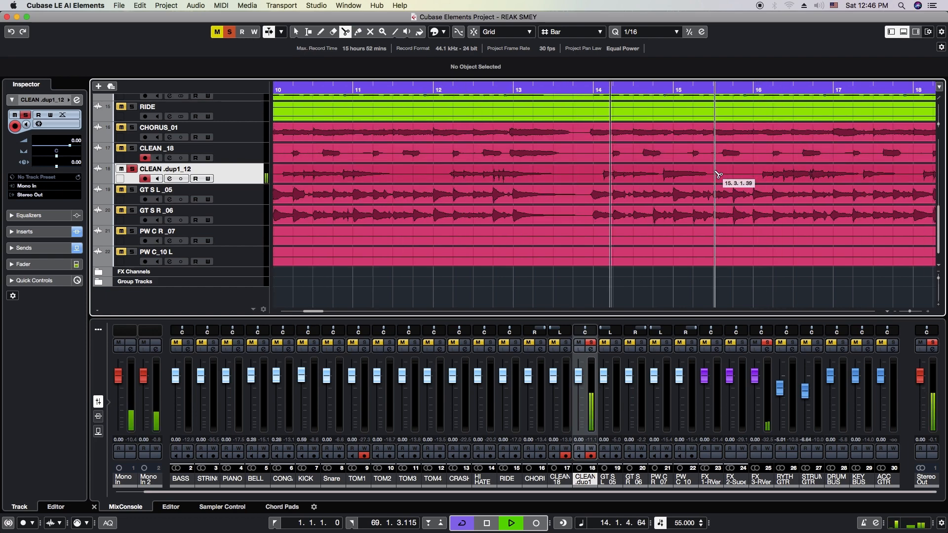
{"action": "key", "text": "h"}
{"action": "key", "text": "h"}
{"action": "key", "text": "h"}
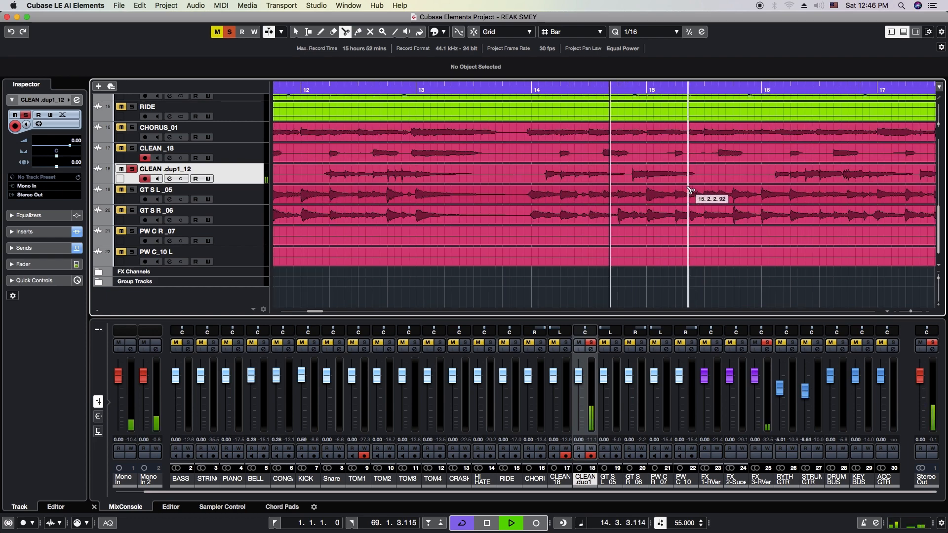
{"action": "key", "text": "g"}
{"action": "key", "text": "g"}
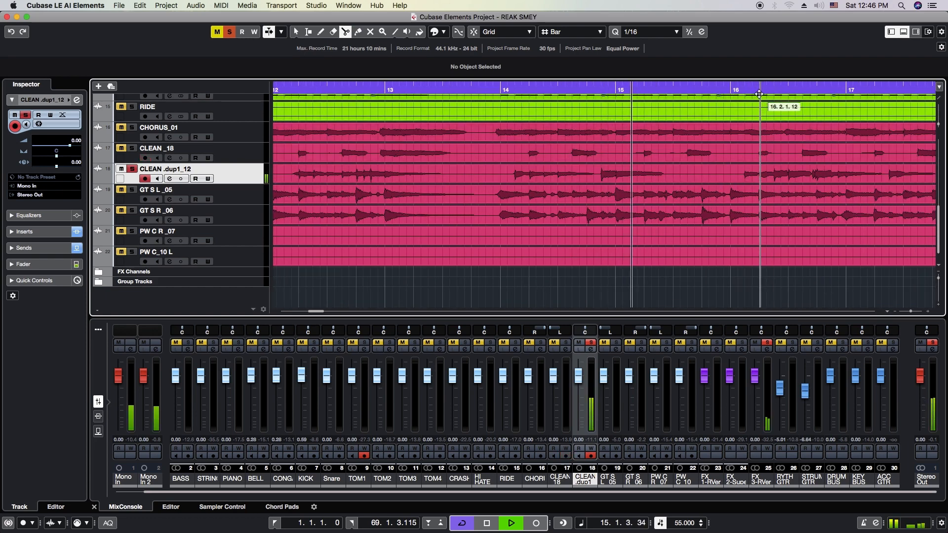
{"action": "key", "text": "g"}
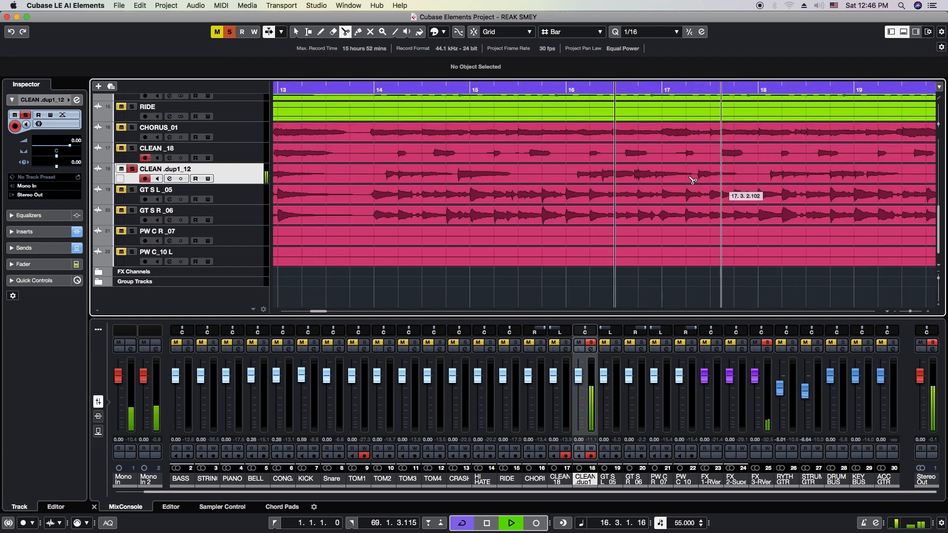
{"action": "key", "text": "h"}
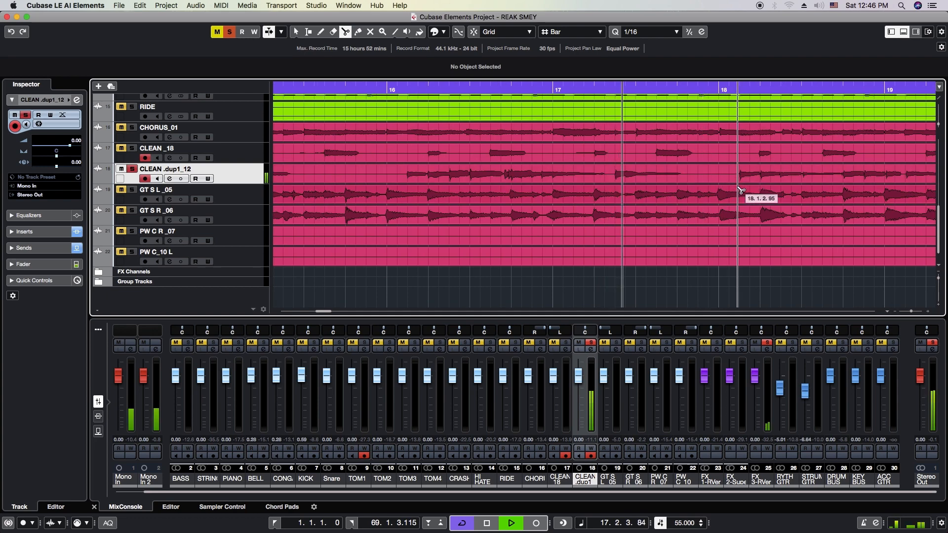
{"action": "key", "text": "g"}
{"action": "key", "text": "h"}
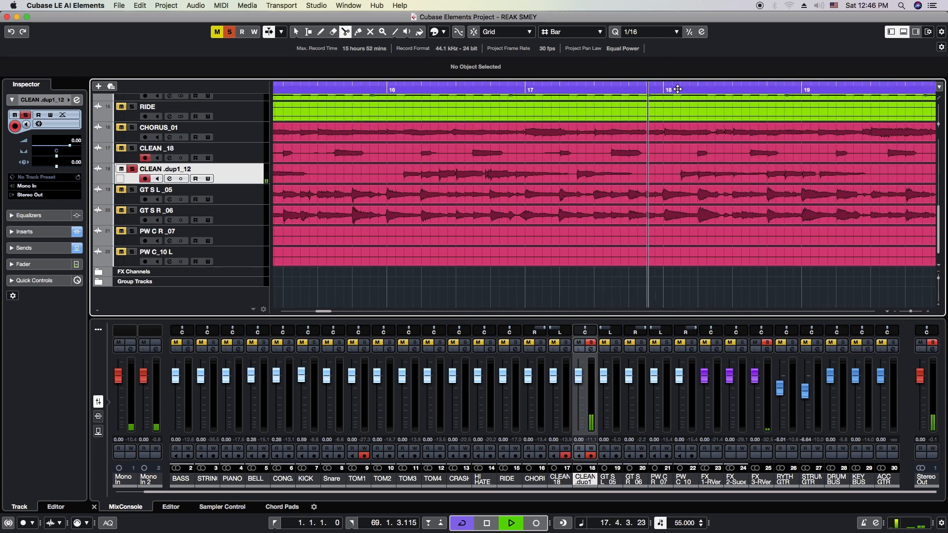
{"action": "key", "text": "g"}
{"action": "key", "text": "h"}
{"action": "key", "text": "h"}
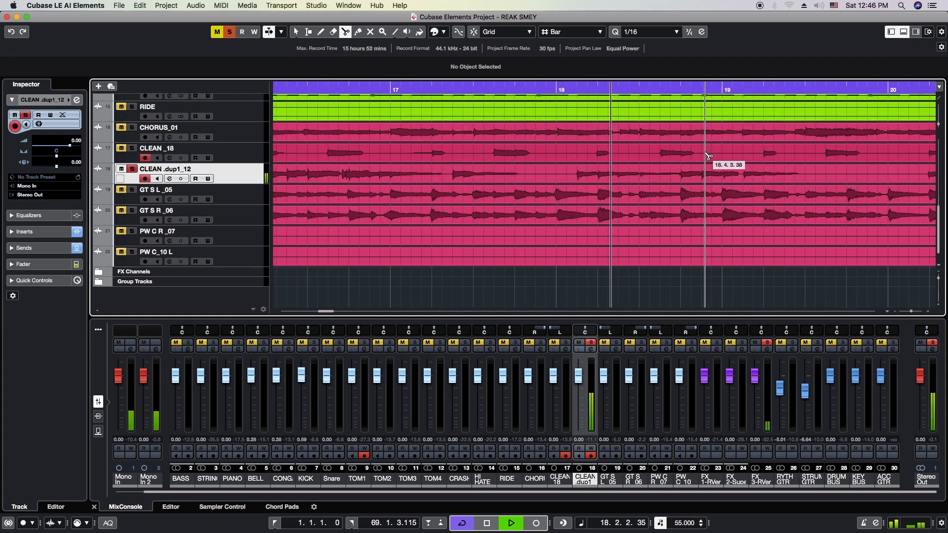
{"action": "key", "text": "g"}
{"action": "key", "text": "h"}
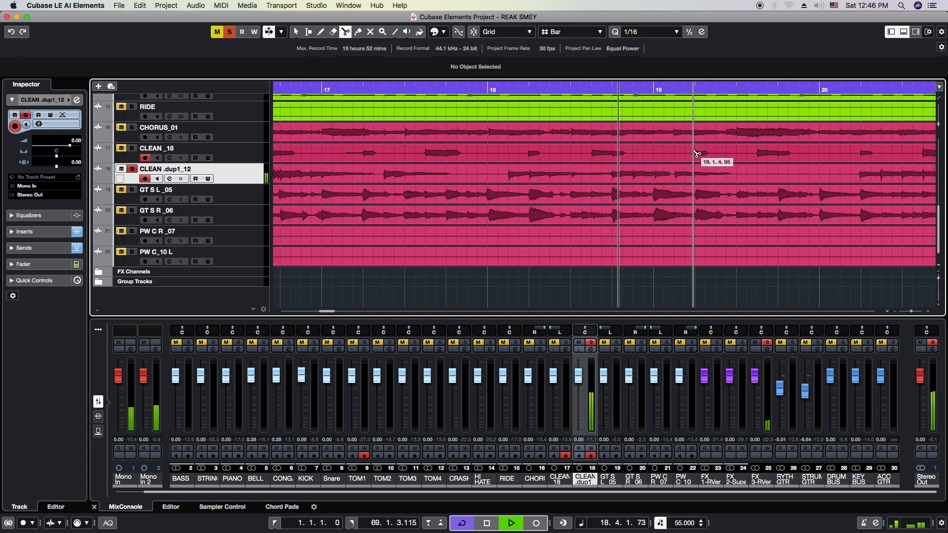
{"action": "key", "text": "g"}
{"action": "key", "text": "g"}
{"action": "left_click", "coordinate": [686, 90]}
{"action": "key", "text": "g"}
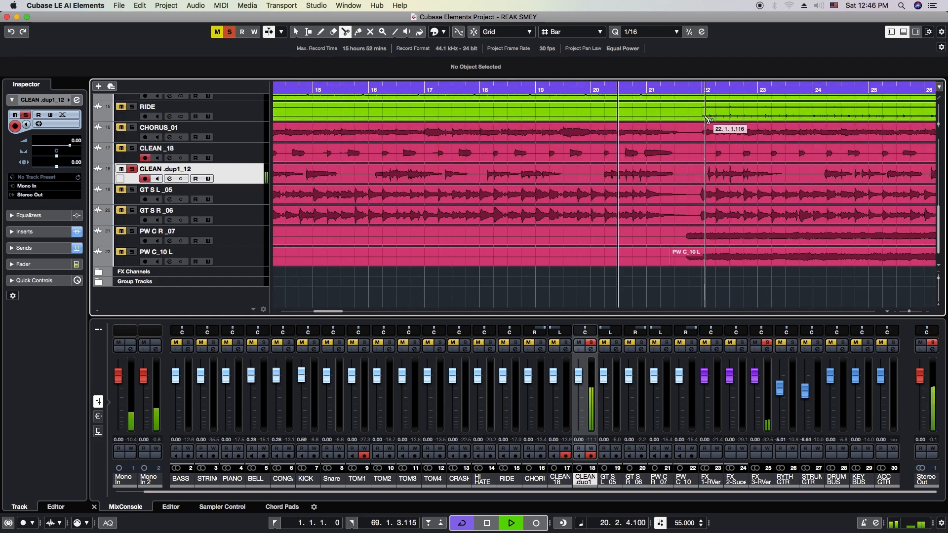
Move playback to bar 22 and listen to the CLEAN .dup1_12 track through bar 26
{"action": "left_click", "coordinate": [703, 87]}
{"action": "key", "text": "h"}
{"action": "key", "text": "h"}
{"action": "key", "text": "h"}
{"action": "key", "text": "h"}
{"action": "key", "text": "h"}
{"action": "key", "text": "h"}
{"action": "key", "text": "g"}
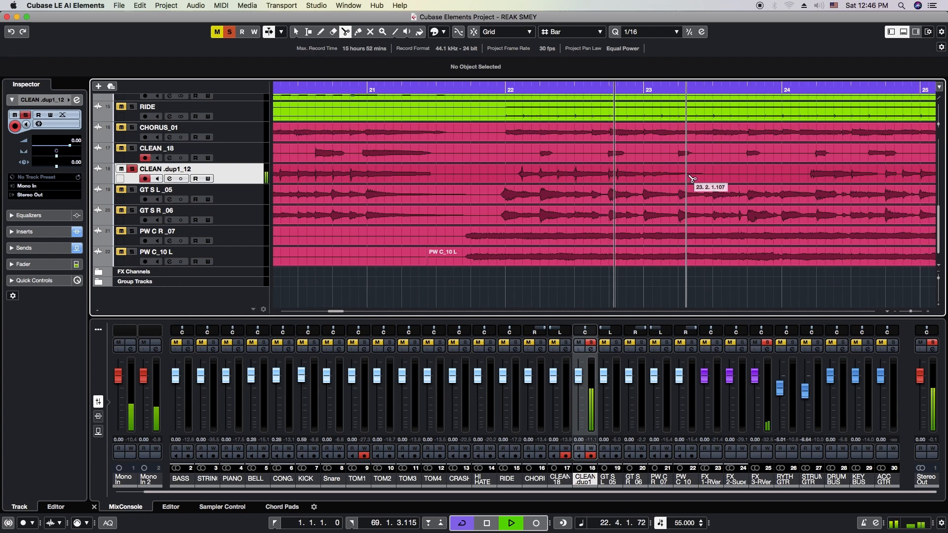
{"action": "key", "text": "g"}
{"action": "key", "text": "g"}
{"action": "key", "text": "g"}
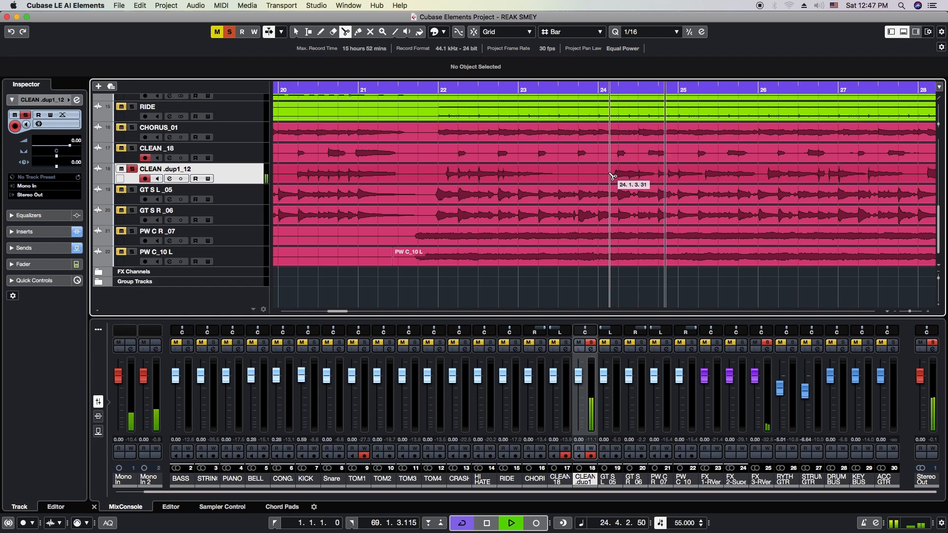
{"action": "key", "text": "g"}
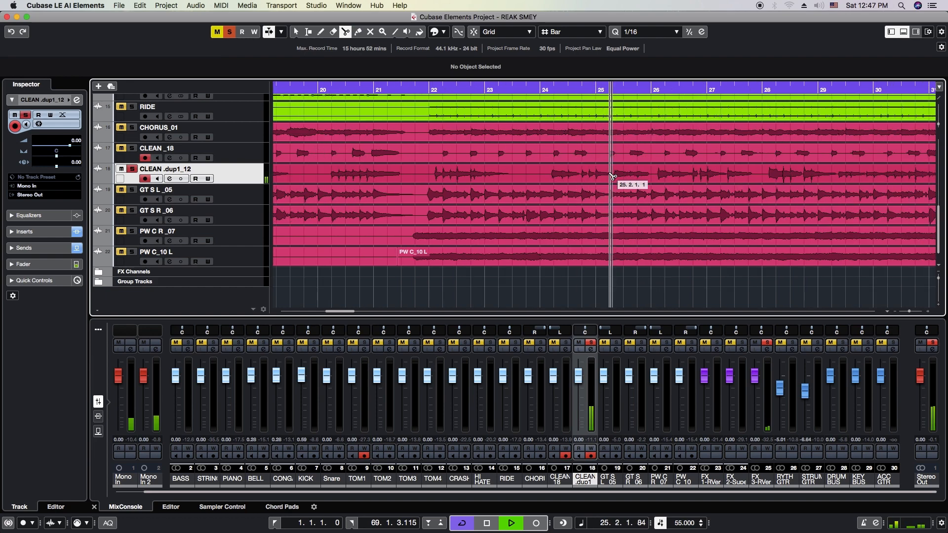
{"action": "key", "text": "g"}
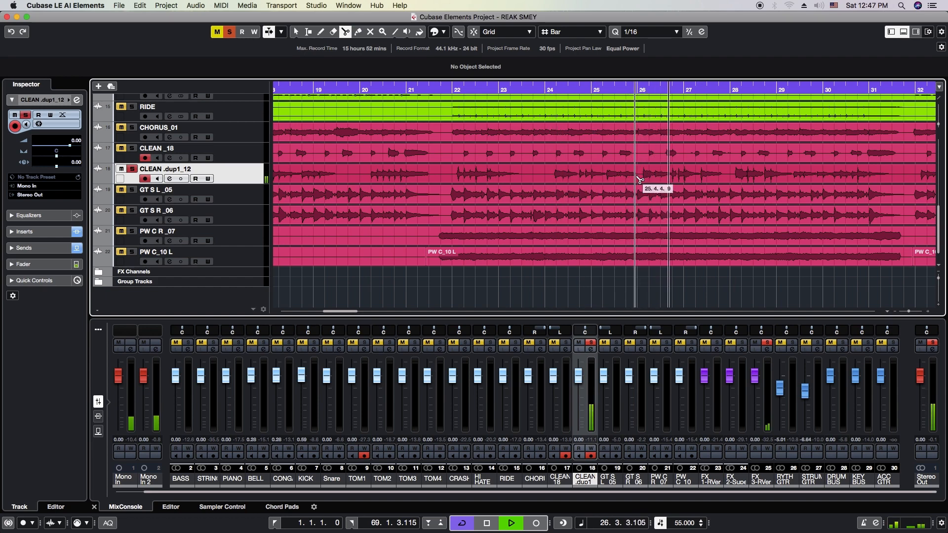
Examine the CLEAN .dup1_12 waveform around bars 26 to 30 for a phrase to isolate
{"action": "key", "text": "h"}
{"action": "key", "text": "h"}
{"action": "key", "text": "h"}
{"action": "key", "text": "g"}
{"action": "key", "text": "g"}
{"action": "key", "text": "g"}
{"action": "key", "text": "g"}
{"action": "key", "text": "h"}
{"action": "key", "text": "h"}
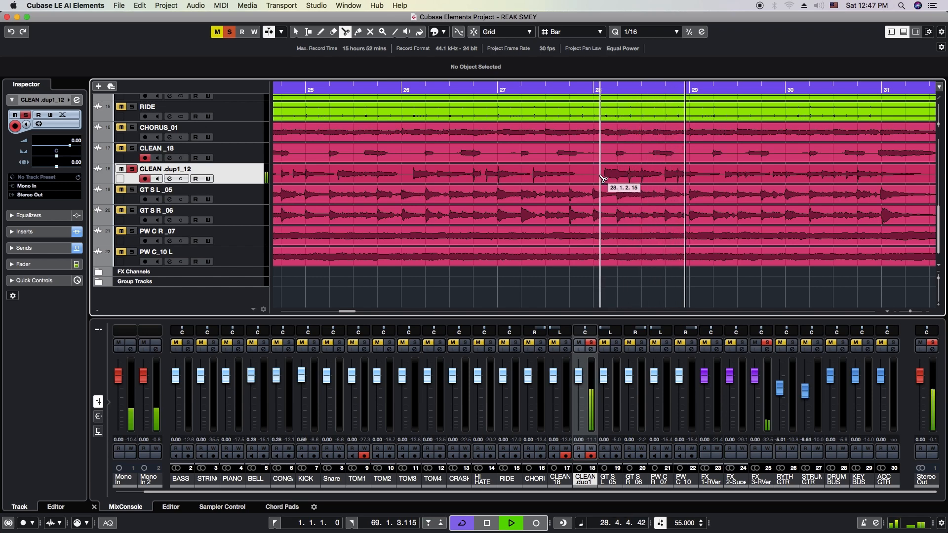
{"action": "key", "text": "g"}
{"action": "key", "text": "g"}
{"action": "key", "text": "h"}
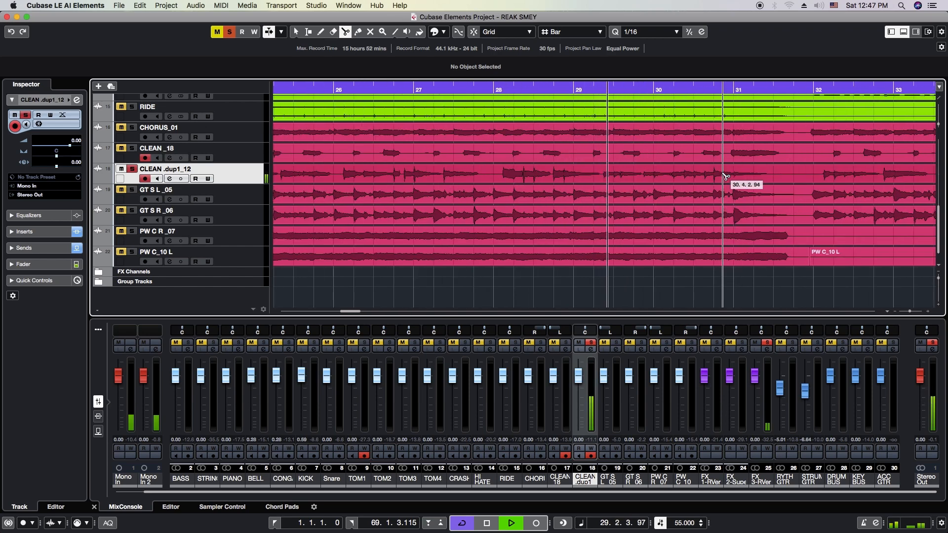
Split the CLEAN .dup1_12 event at about 28.1.2.5 and 31.3.1.60
{"action": "key", "text": "h"}
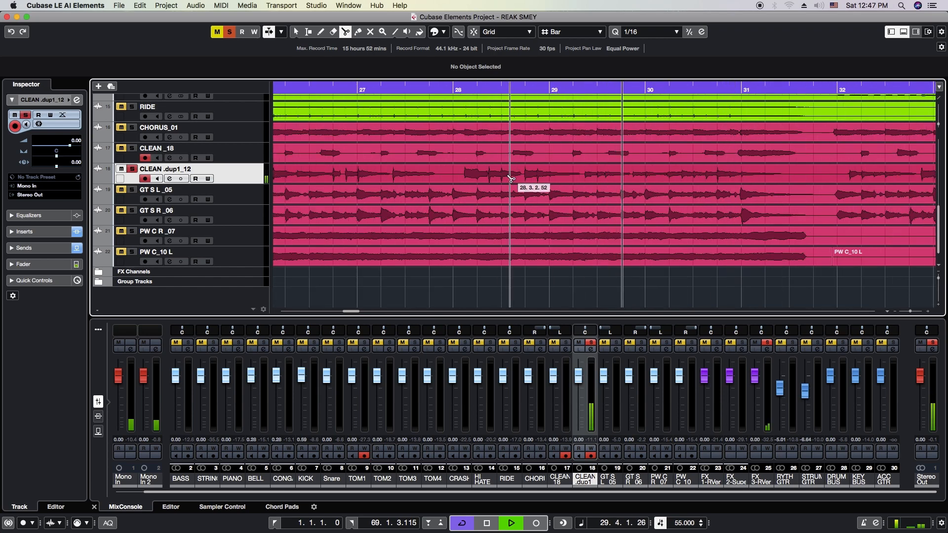
{"action": "left_click", "coordinate": [459, 176]}
{"action": "left_click", "coordinate": [794, 174]}
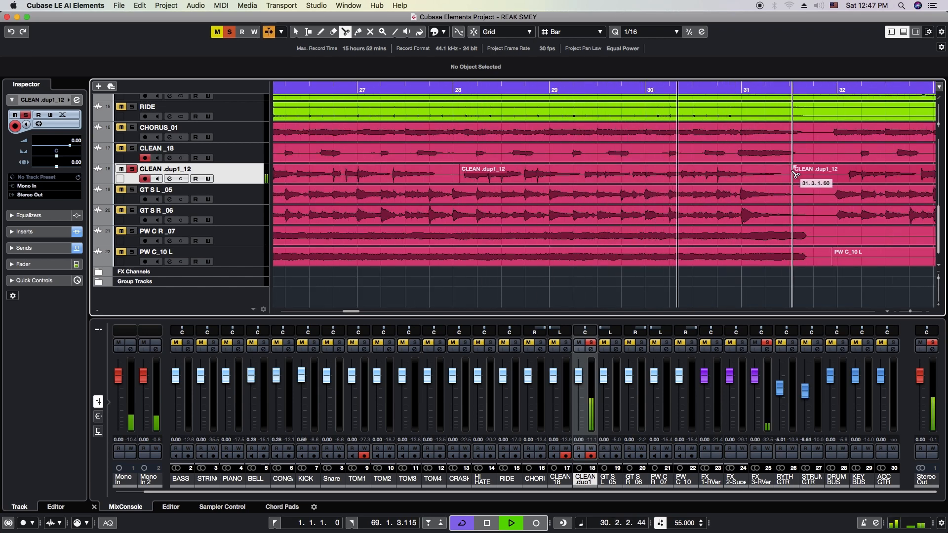
Select the isolated middle section of CLEAN .dup1_12, stop playback and set the locators to its range
{"action": "key", "text": "1"}
{"action": "left_click", "coordinate": [624, 170]}
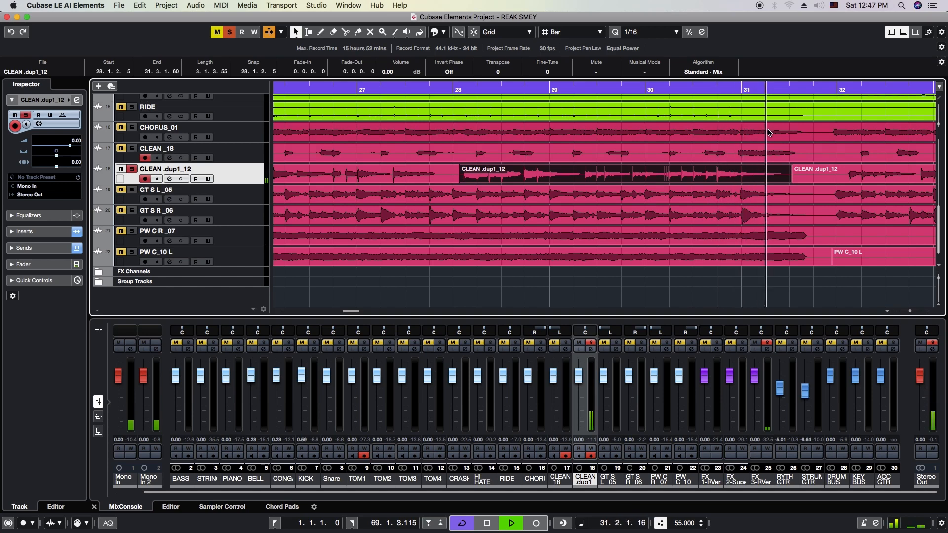
{"action": "key", "text": "space"}
{"action": "key", "text": "p"}
{"action": "key", "text": "g"}
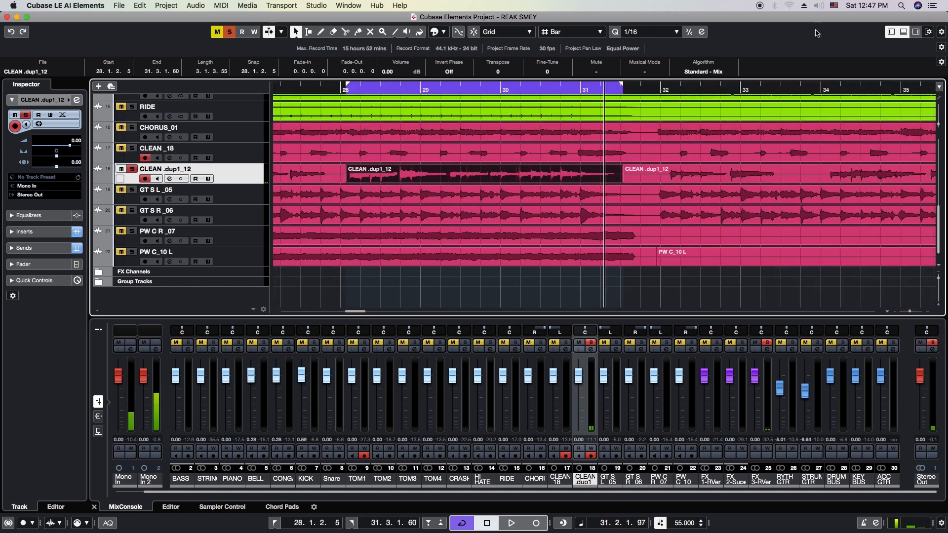
Start playback of the isolated CLEAN .dup1_12 phrase and open the MixConsole
{"action": "key", "text": "space"}
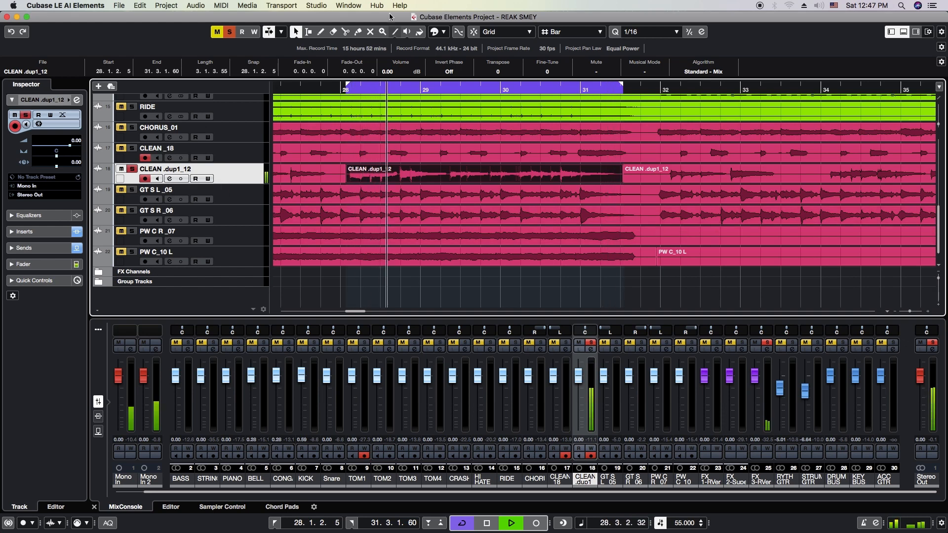
{"action": "left_click", "coordinate": [316, 6]}
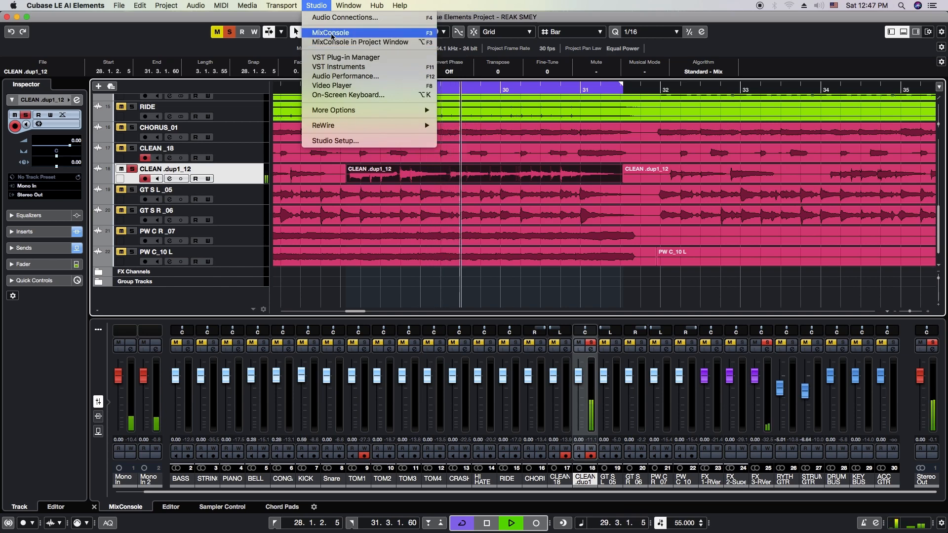
{"action": "left_click", "coordinate": [331, 33]}
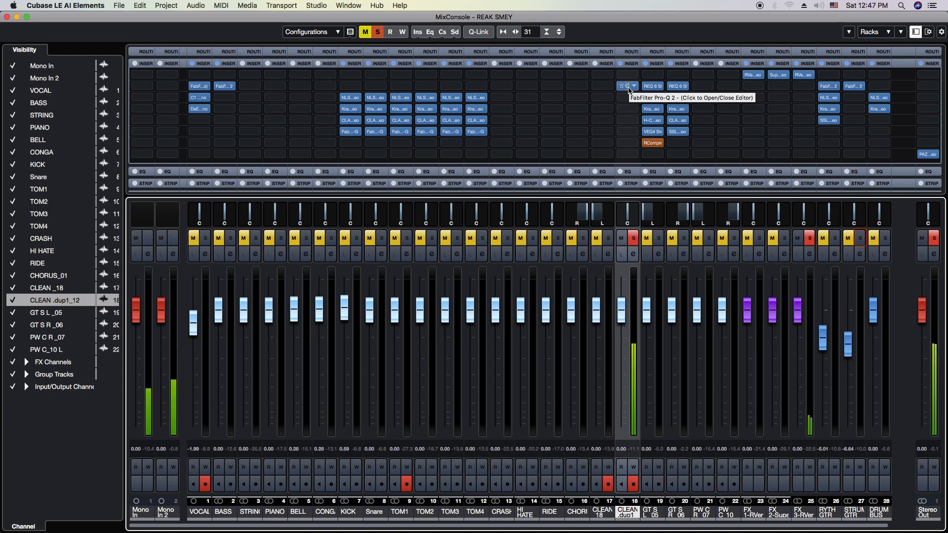
Examine the FabFilter Pro-Q 2 curve on the CLEAN .dup1_12 channel and close its editor
{"action": "left_click", "coordinate": [629, 89]}
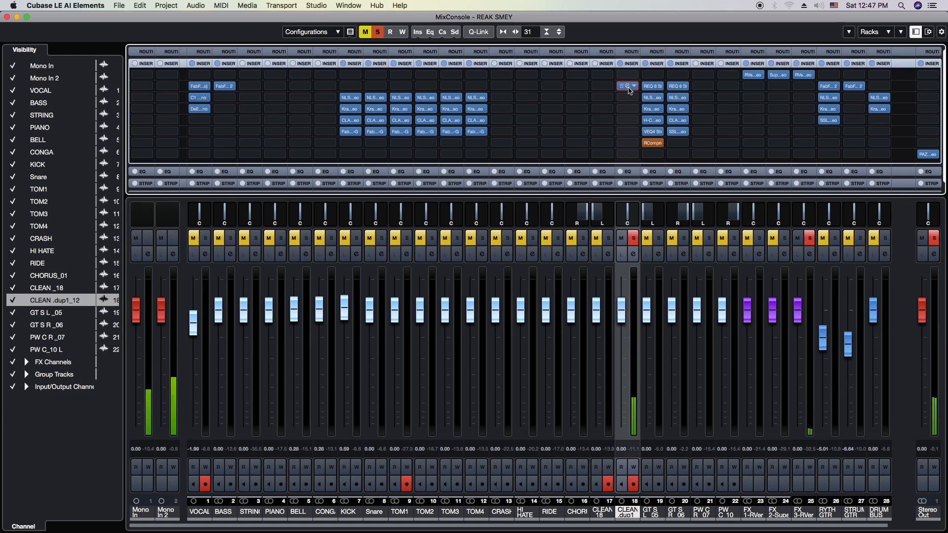
{"action": "left_click", "coordinate": [629, 89]}
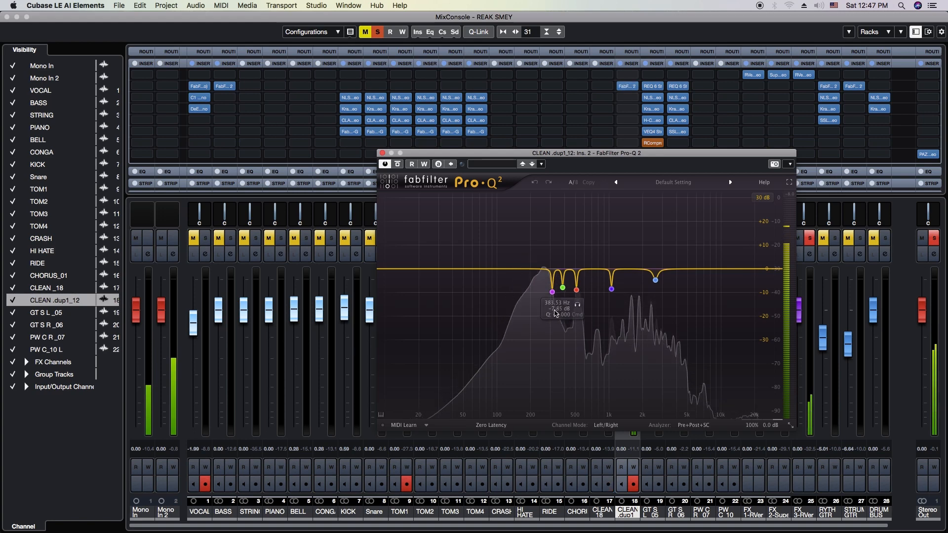
{"action": "left_click", "coordinate": [382, 153]}
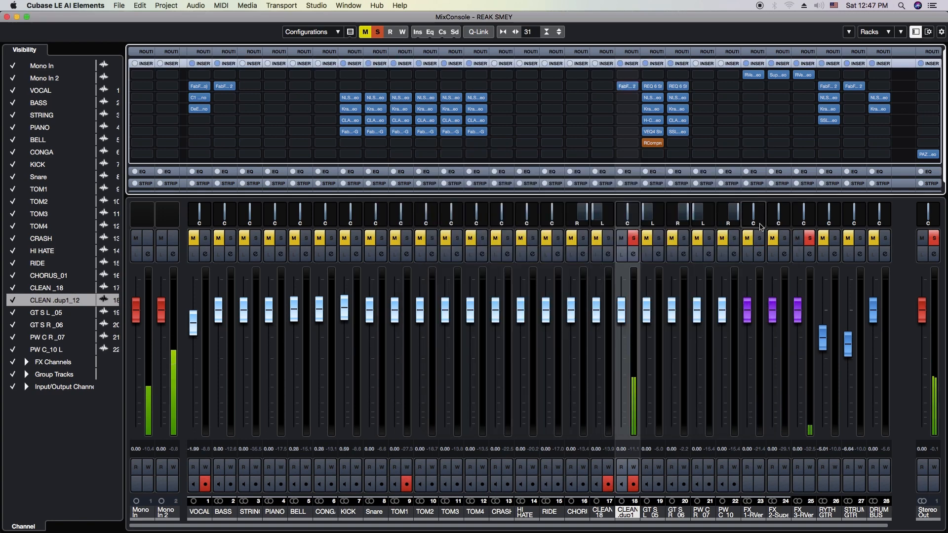
Load C4 Stereo into insert slot 3 of the CLEAN .dup1_12 channel
{"action": "left_click", "coordinate": [629, 99]}
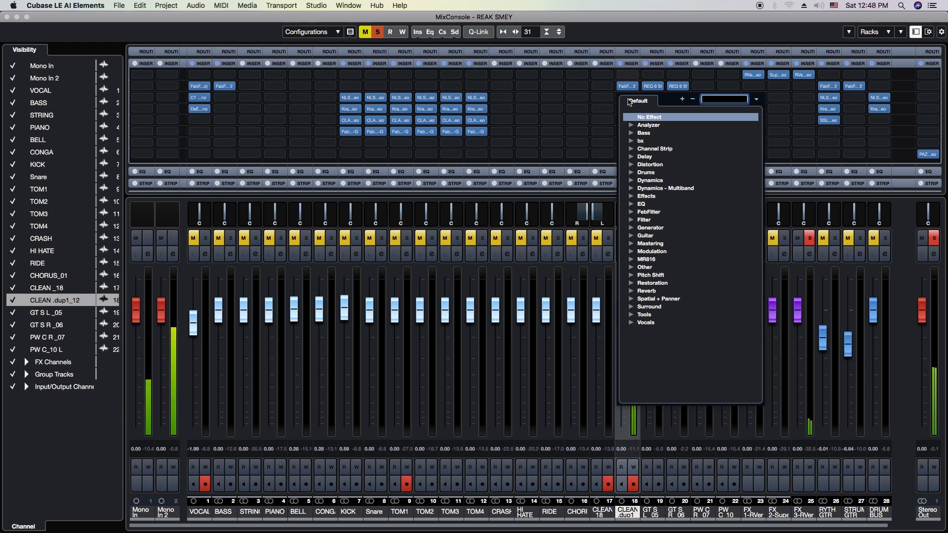
{"action": "type", "text": "c4"}
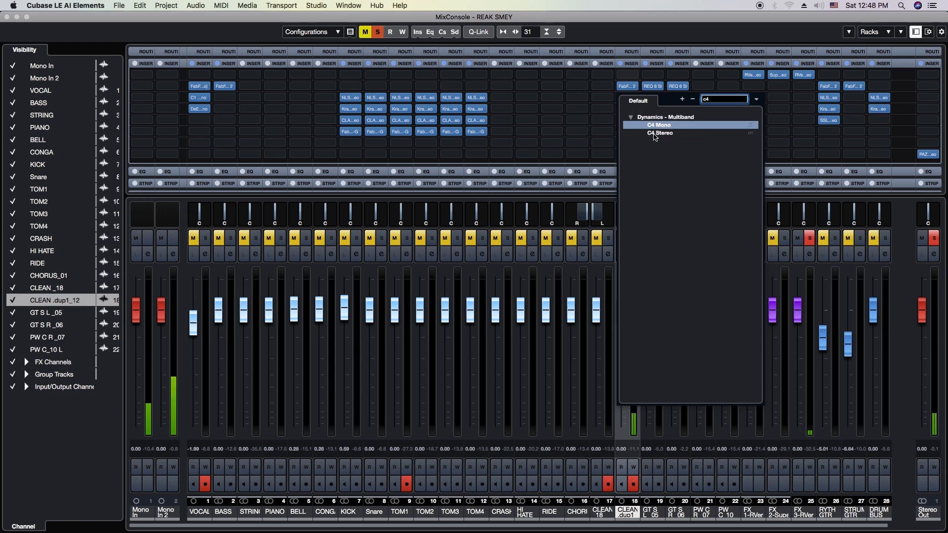
{"action": "left_click", "coordinate": [657, 134]}
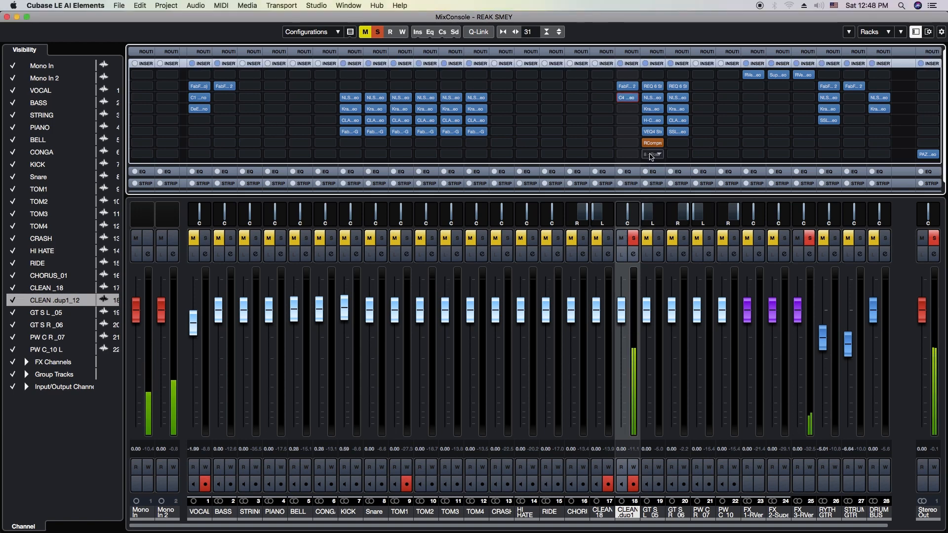
Replace the C4 in insert slot 3 of the CLEAN .dup1_12 channel with the Q4 Stereo equalizer
{"action": "left_click", "coordinate": [636, 98]}
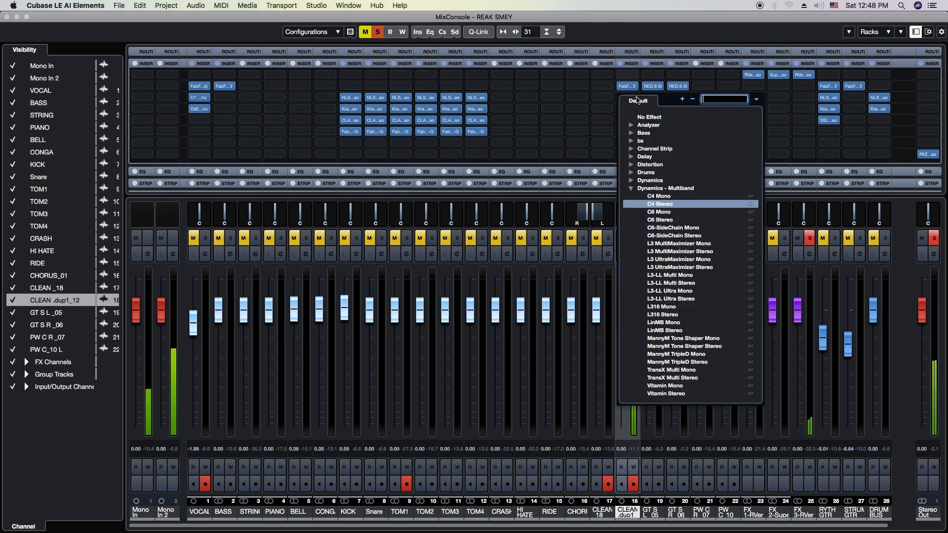
{"action": "type", "text": "eq"}
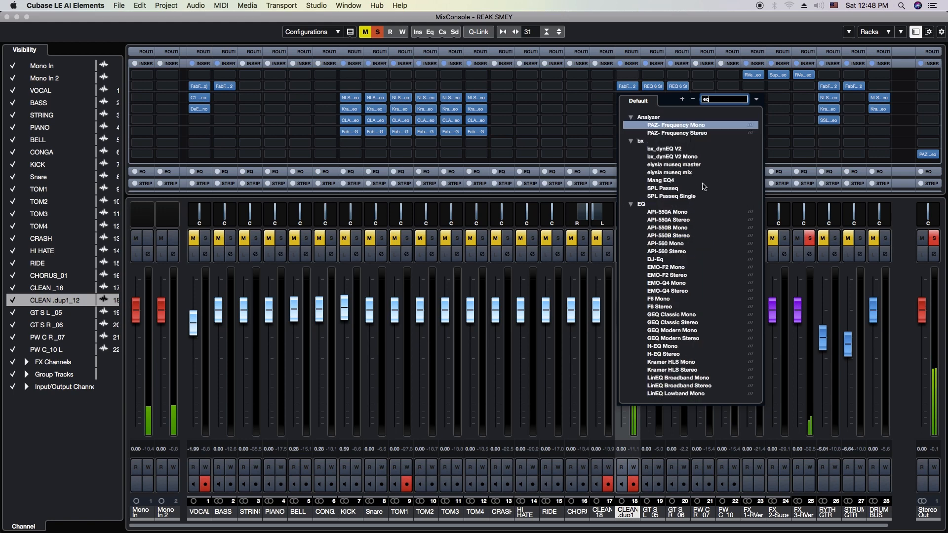
{"action": "key", "text": "BackSpace"}
{"action": "key", "text": "BackSpace"}
{"action": "type", "text": "q"}
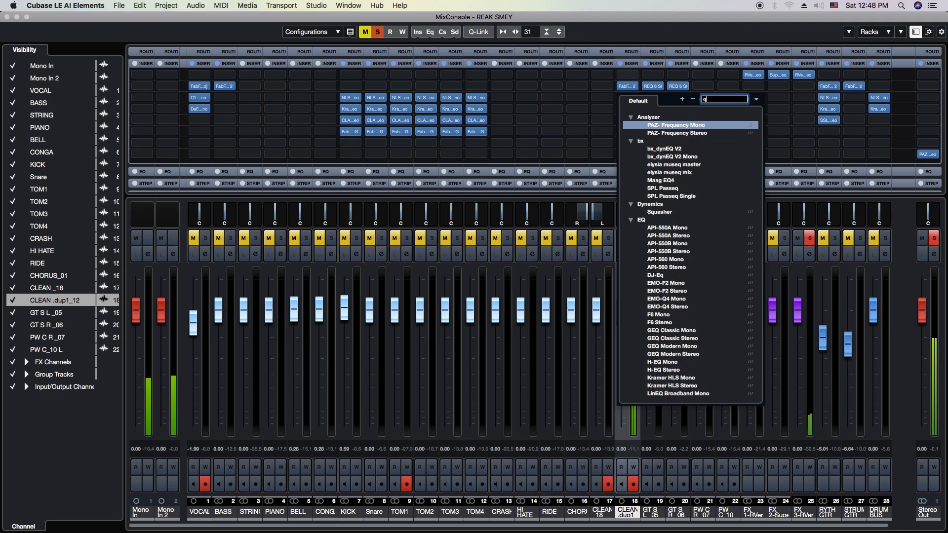
{"action": "type", "text": "4"}
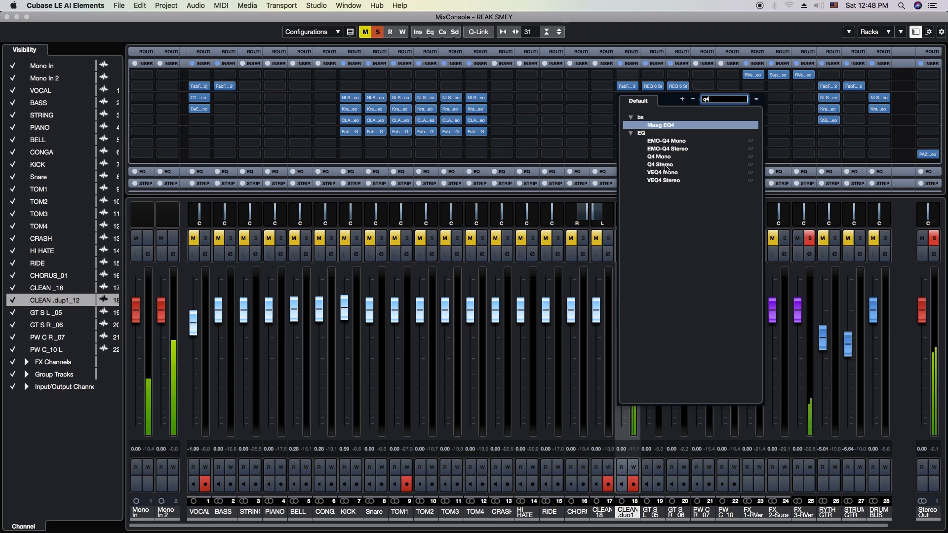
{"action": "left_click", "coordinate": [662, 165]}
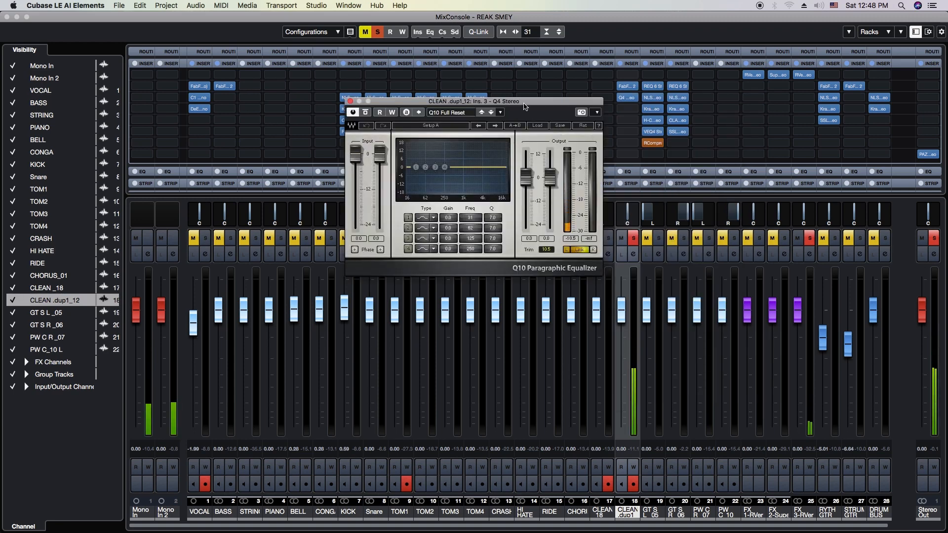
Enable all four Q4 bands, placing band 1 near 452 Hz and cutting bands 2 to 4 near 1007, 2575 and 4821 Hz
{"action": "left_click_drag", "start_coordinate": [524, 106], "coordinate": [675, 144]}
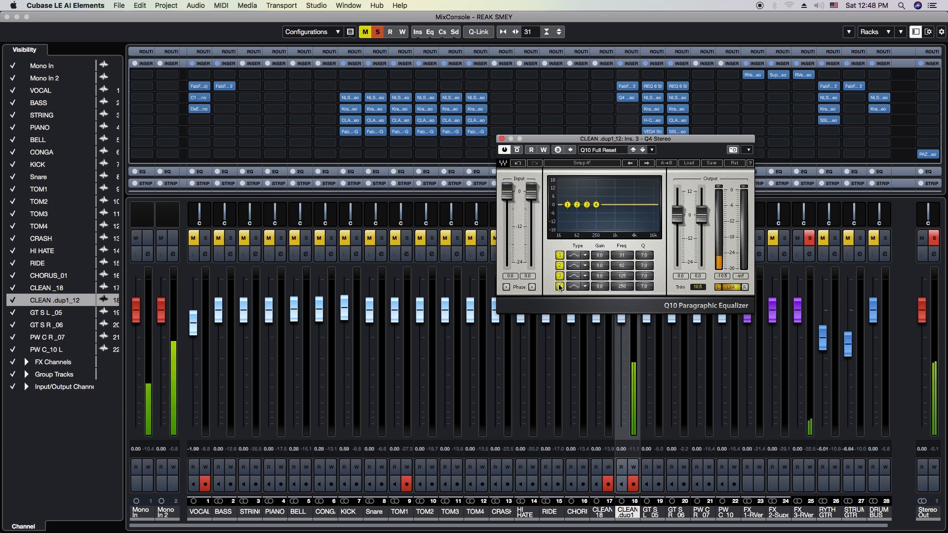
{"action": "left_click_drag", "start_coordinate": [598, 208], "coordinate": [634, 204]}
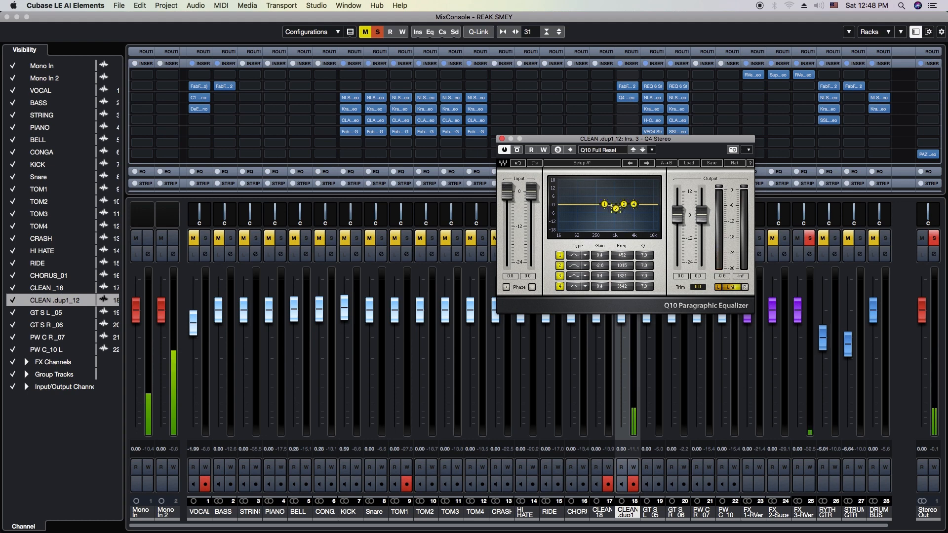
{"action": "left_click_drag", "start_coordinate": [623, 204], "coordinate": [622, 208]}
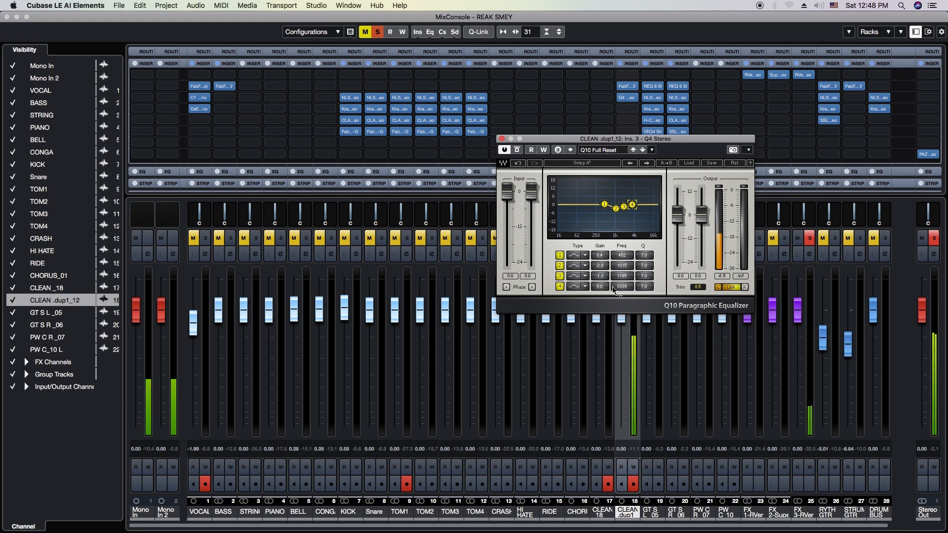
{"action": "left_click_drag", "start_coordinate": [632, 205], "coordinate": [632, 204]}
{"action": "left_click_drag", "start_coordinate": [616, 209], "coordinate": [627, 211]}
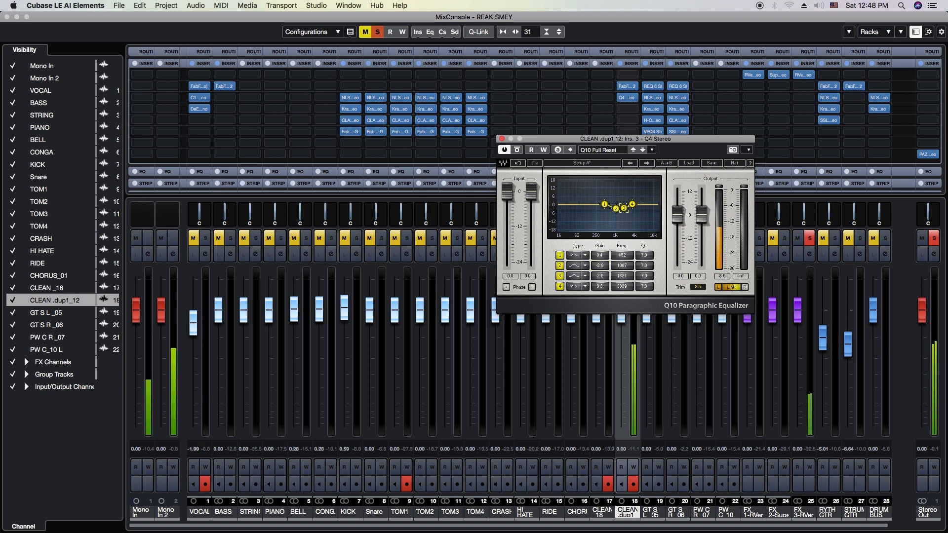
{"action": "left_click_drag", "start_coordinate": [632, 204], "coordinate": [625, 208]}
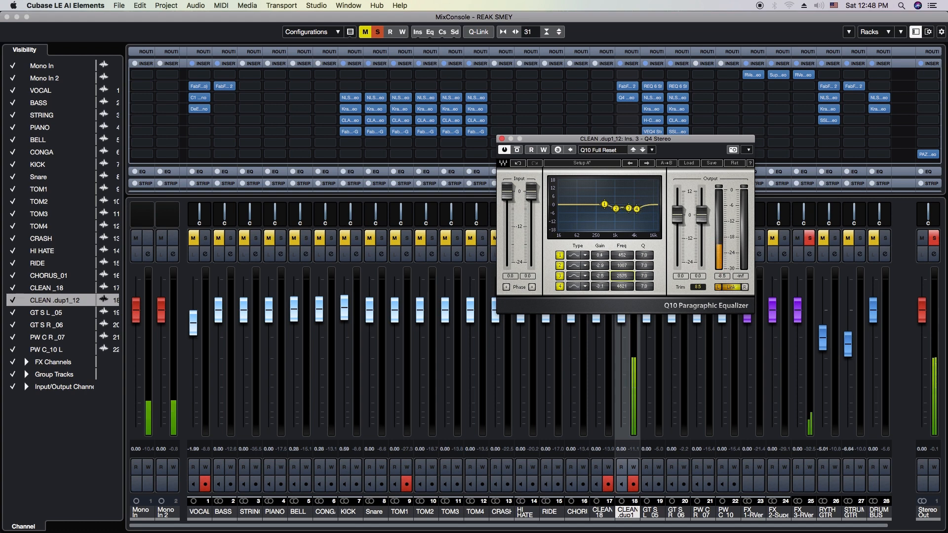
Retune Q4 band 4 to about 6409 Hz, cut band 1 by about 4.7 dB and raise the Q of bands 1 to 3
{"action": "mouse_move", "coordinate": [621, 288]}
{"action": "left_mouse_down"}
{"action": "mouse_move", "coordinate": [623, 273]}
{"action": "mouse_move", "coordinate": [621, 290]}
{"action": "left_mouse_up"}
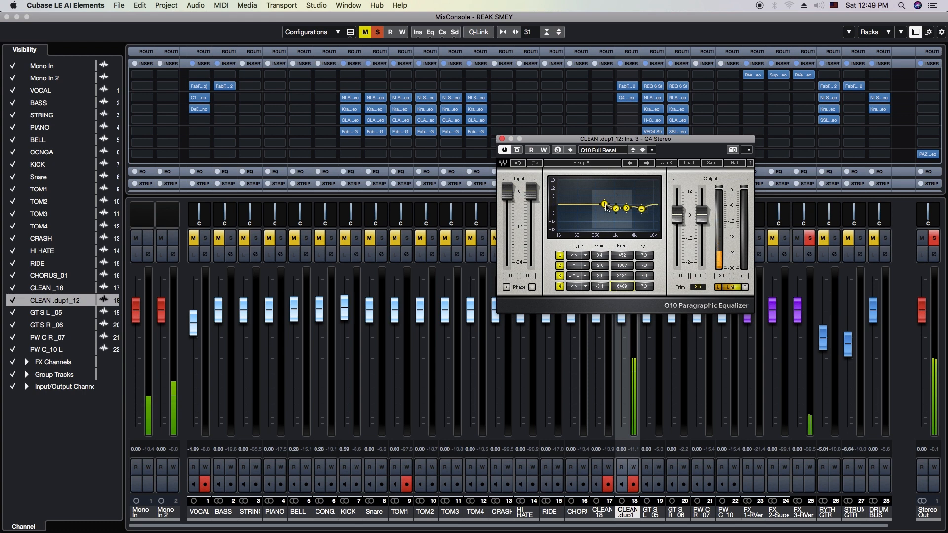
{"action": "left_click_drag", "start_coordinate": [608, 206], "coordinate": [613, 211]}
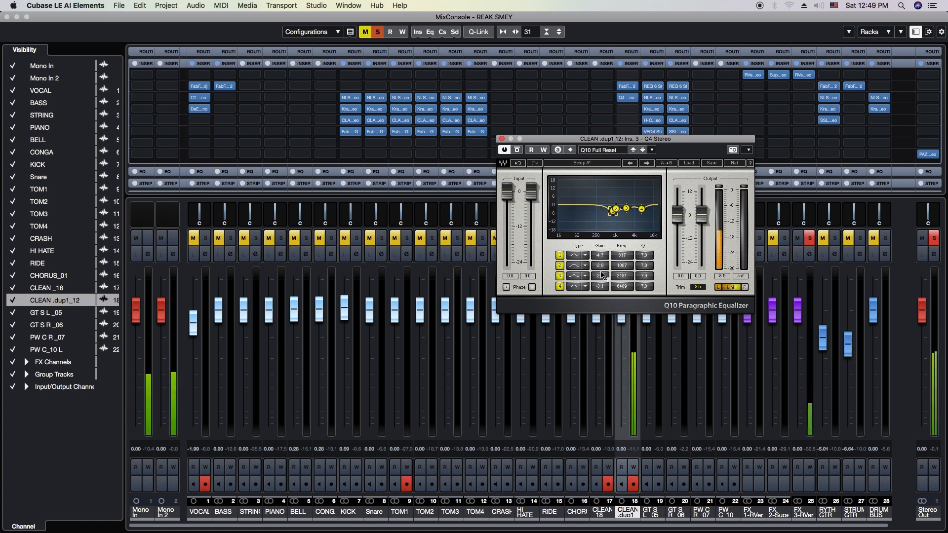
{"action": "left_click_drag", "start_coordinate": [644, 276], "coordinate": [645, 261]}
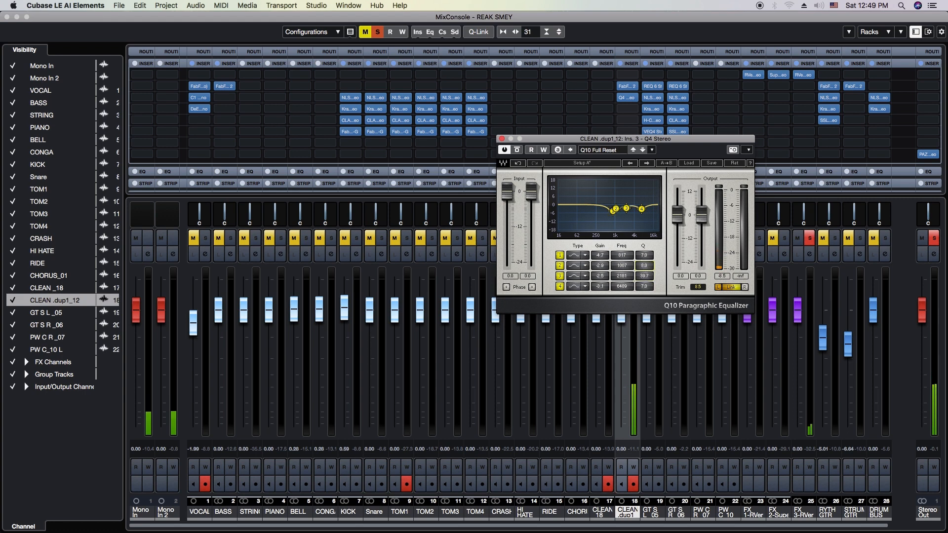
{"action": "left_click_drag", "start_coordinate": [644, 266], "coordinate": [645, 248]}
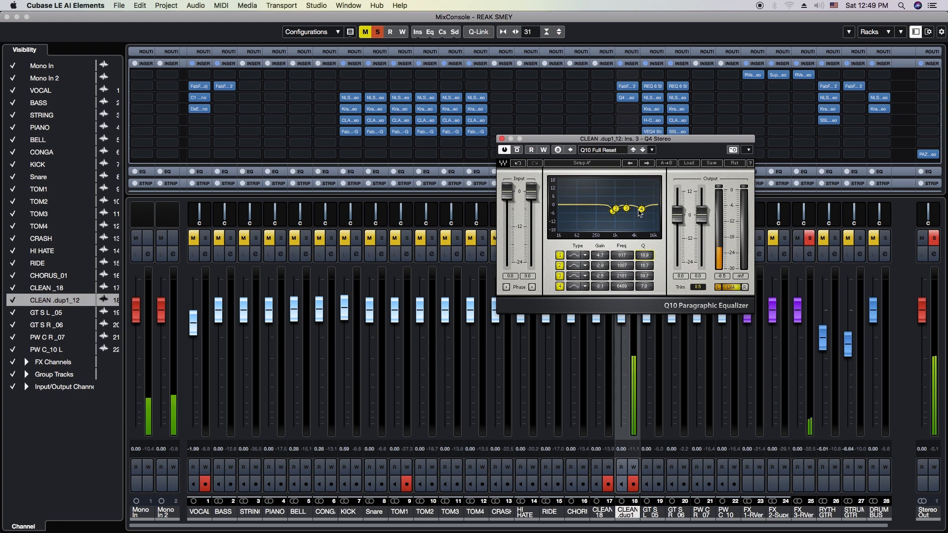
Fine-tune the Q4 with band 4 at about 4555 Hz, band 1 cut about 8.2 dB near 720 Hz and band 2 near 1233 Hz
{"action": "left_click_drag", "start_coordinate": [642, 210], "coordinate": [637, 209]}
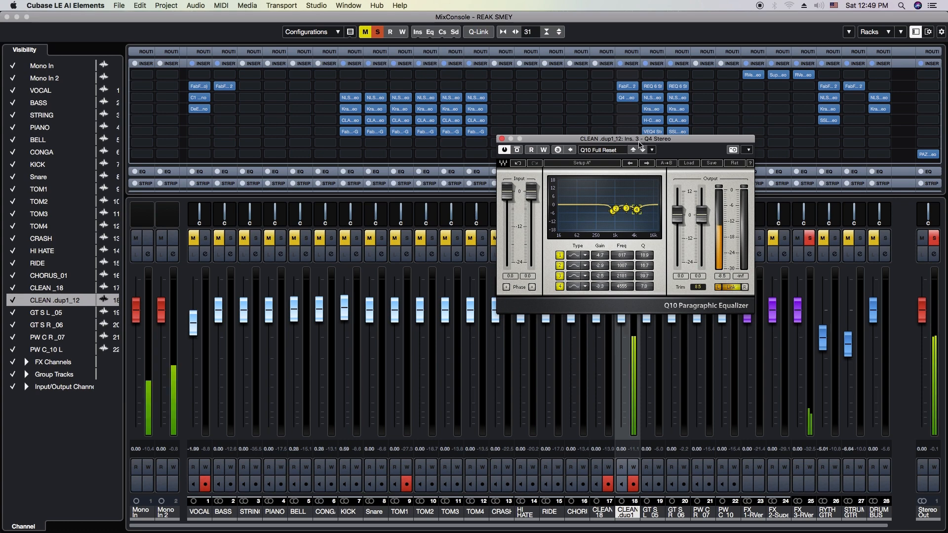
{"action": "left_click_drag", "start_coordinate": [640, 143], "coordinate": [572, 208]}
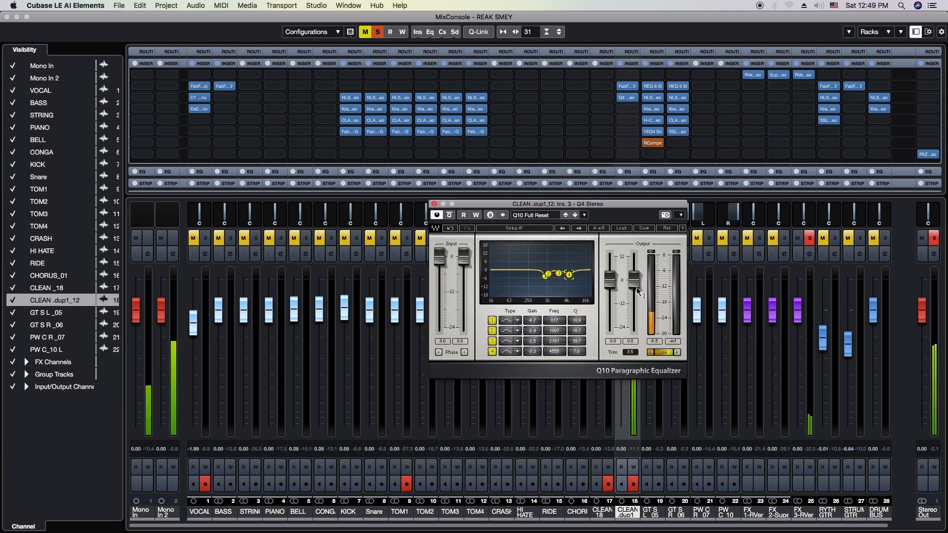
{"action": "left_click_drag", "start_coordinate": [546, 276], "coordinate": [544, 281]}
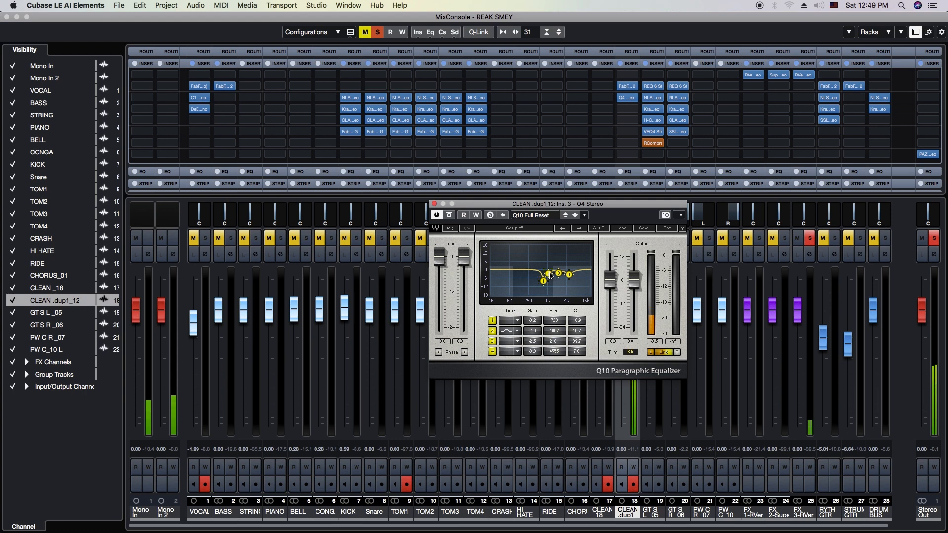
{"action": "left_click_drag", "start_coordinate": [548, 273], "coordinate": [551, 270]}
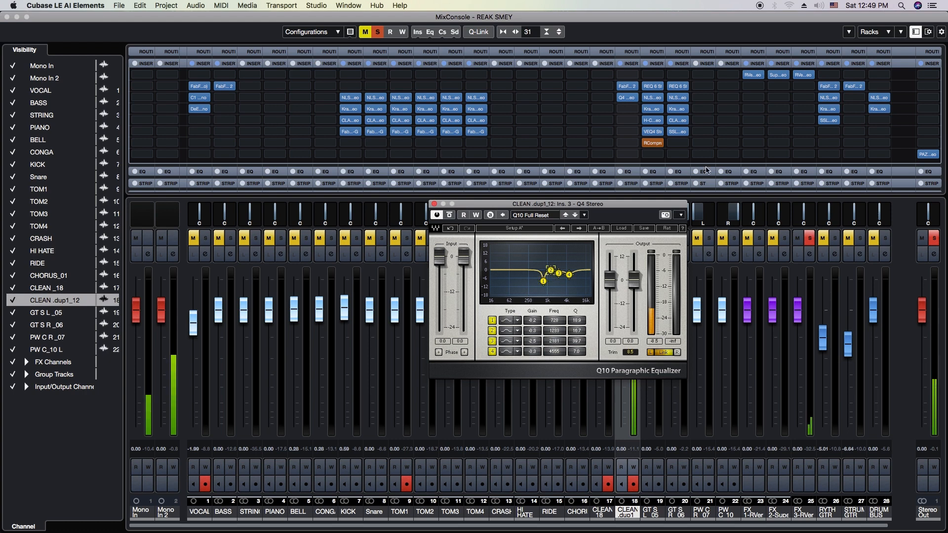
Check the Pro-Q 2 curve on CLEAN .dup1_12 against the Q4 settings and close both plug-in editors
{"action": "left_click", "coordinate": [629, 89]}
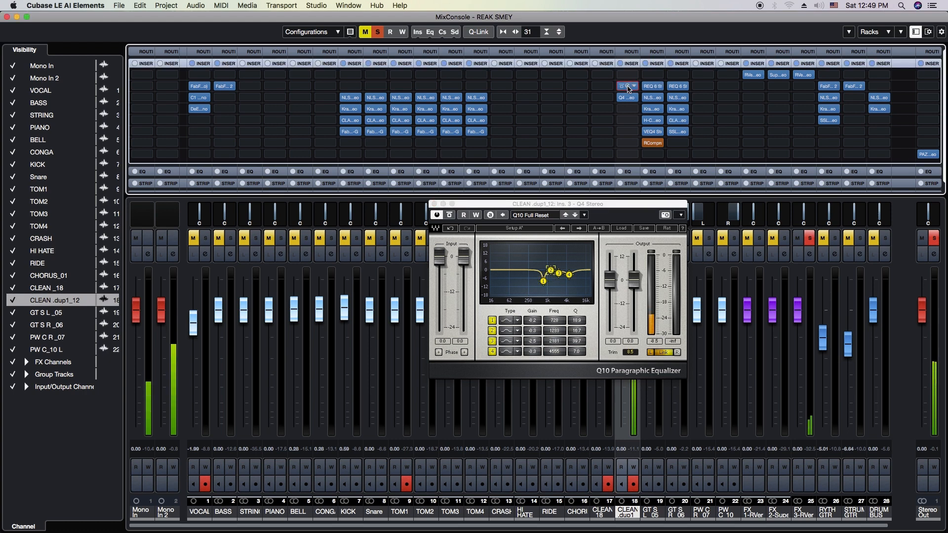
{"action": "left_click", "coordinate": [629, 88]}
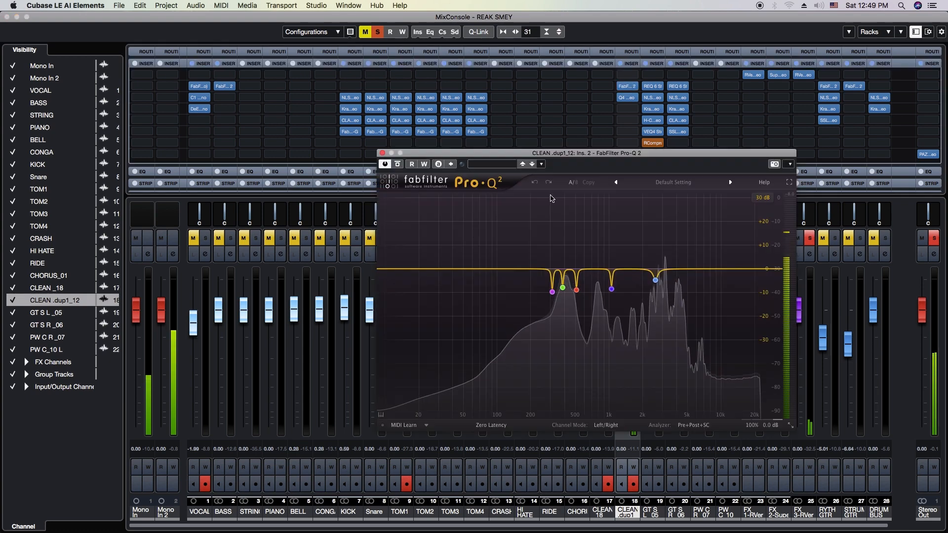
{"action": "left_click", "coordinate": [383, 154]}
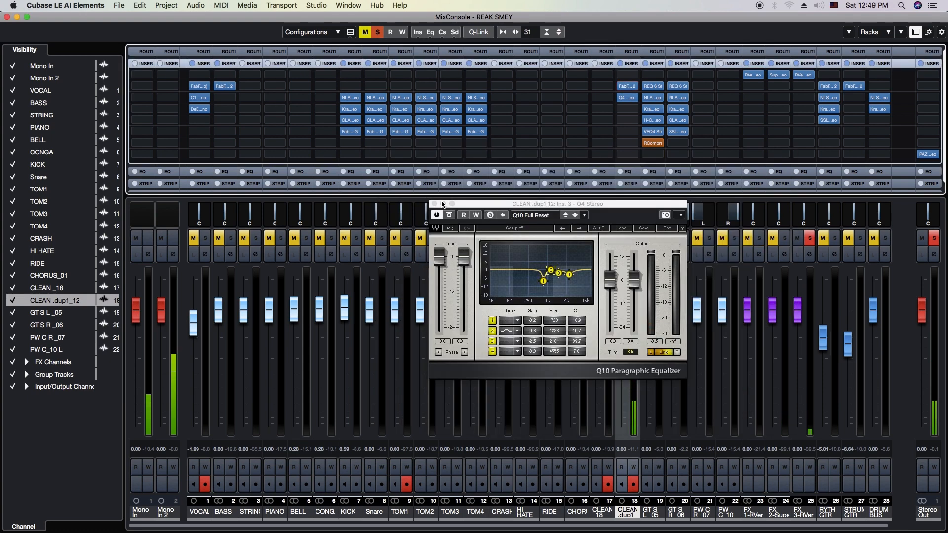
{"action": "left_click", "coordinate": [434, 203]}
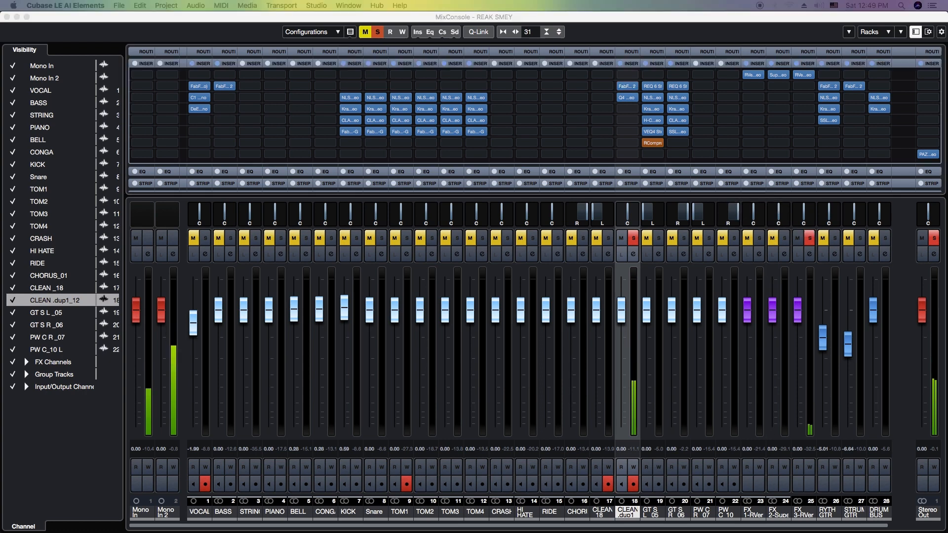
Load NLS Channel Stereo into insert slot 4 of CLEAN .dup1_12, choose the MIKE studio and raise its drive
{"action": "left_click", "coordinate": [629, 109]}
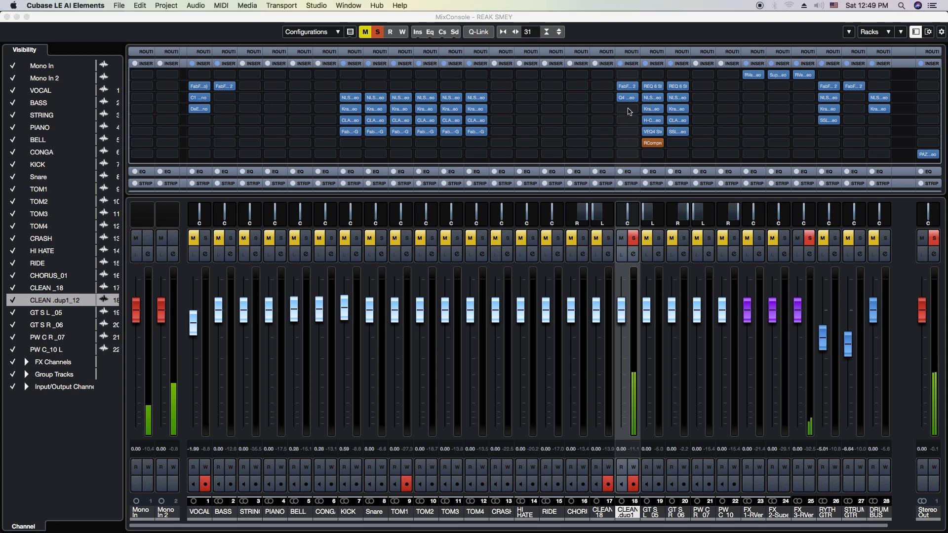
{"action": "type", "text": "nls"}
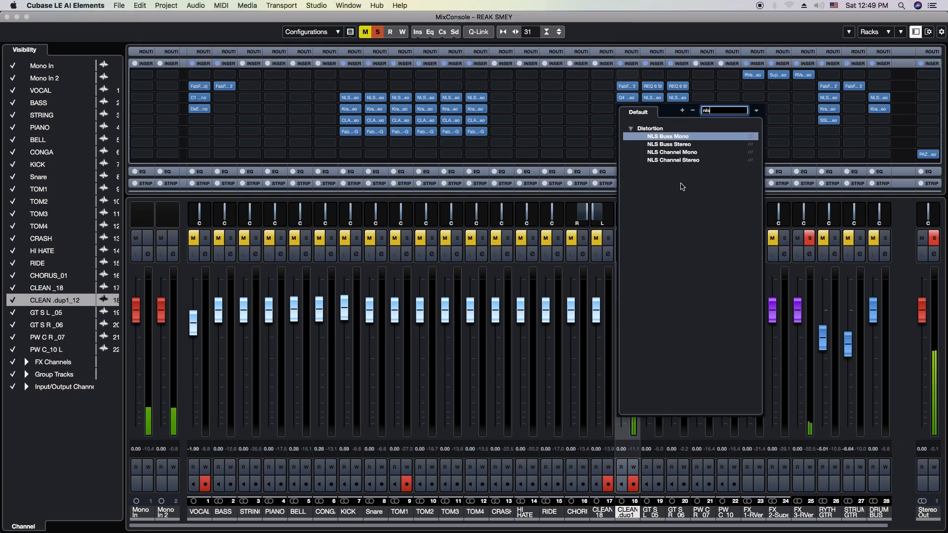
{"action": "left_click", "coordinate": [674, 160]}
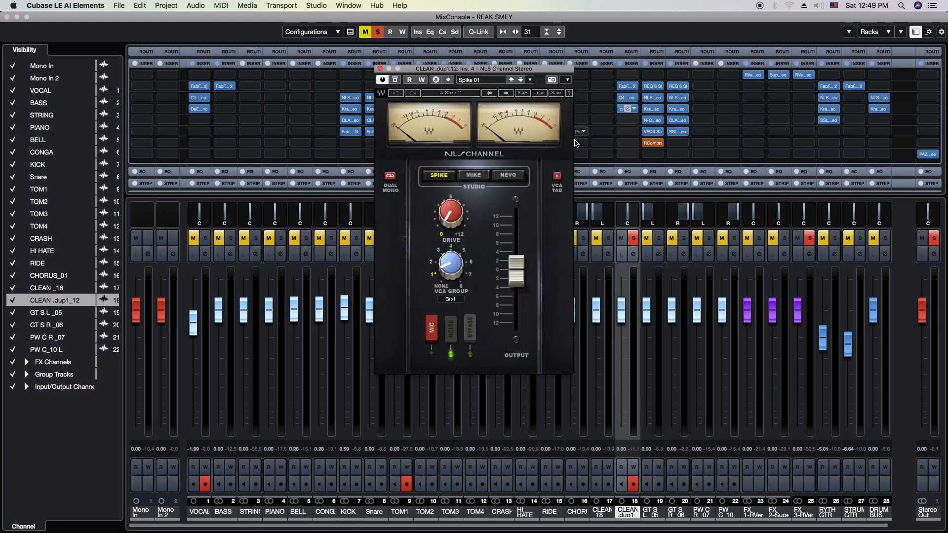
{"action": "left_click", "coordinate": [474, 174]}
{"action": "left_click_drag", "start_coordinate": [443, 226], "coordinate": [437, 218]}
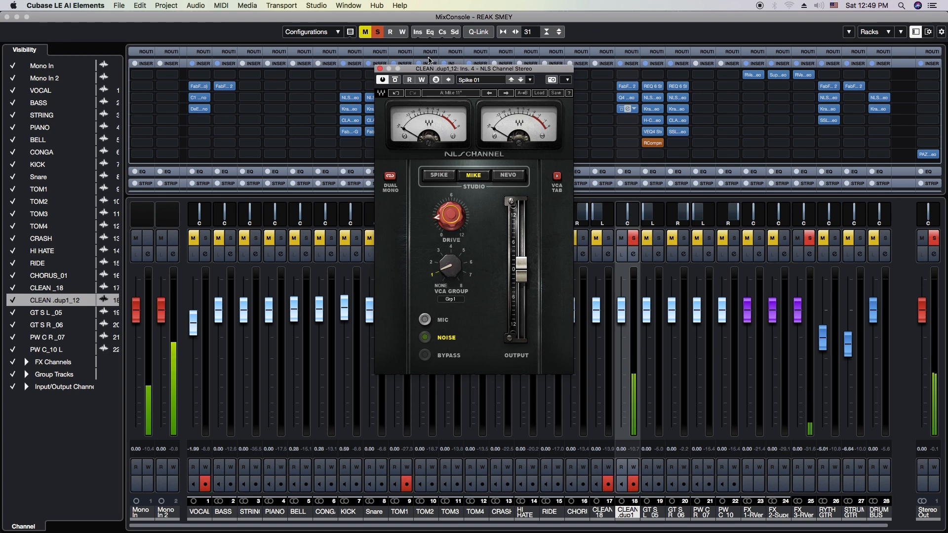
Close the NLS Channel editor and load Kramer Tape Stereo into insert slot 5 of CLEAN .dup1_12
{"action": "left_click", "coordinate": [380, 69]}
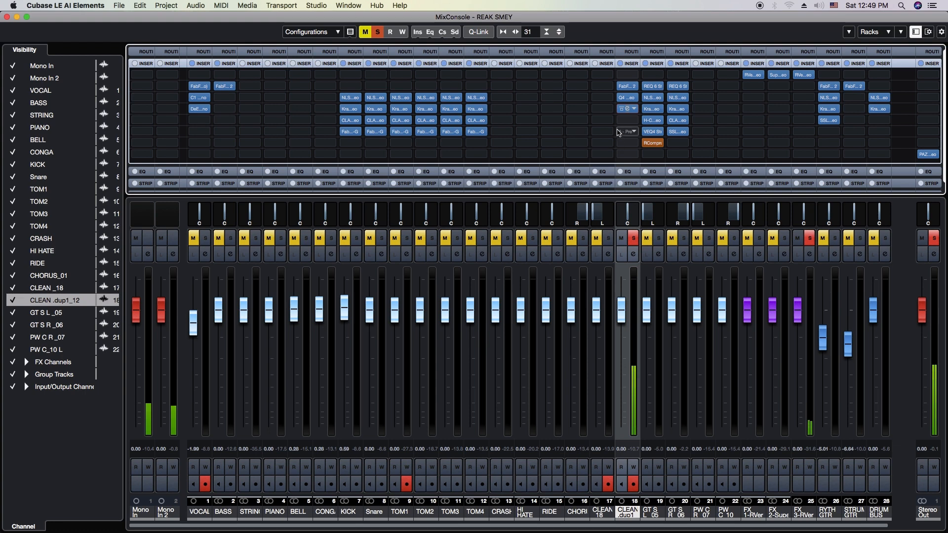
{"action": "left_click", "coordinate": [625, 121]}
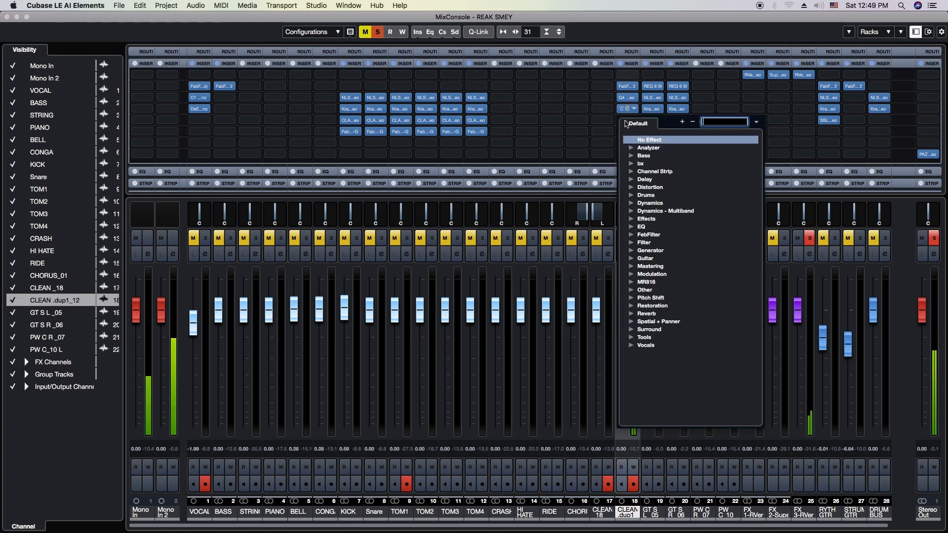
{"action": "type", "text": "kramer"}
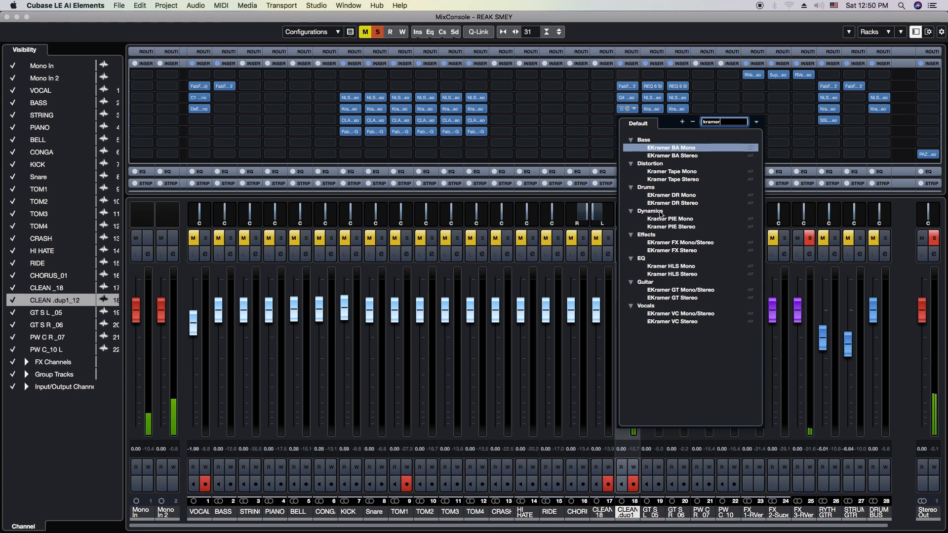
{"action": "left_click", "coordinate": [672, 180]}
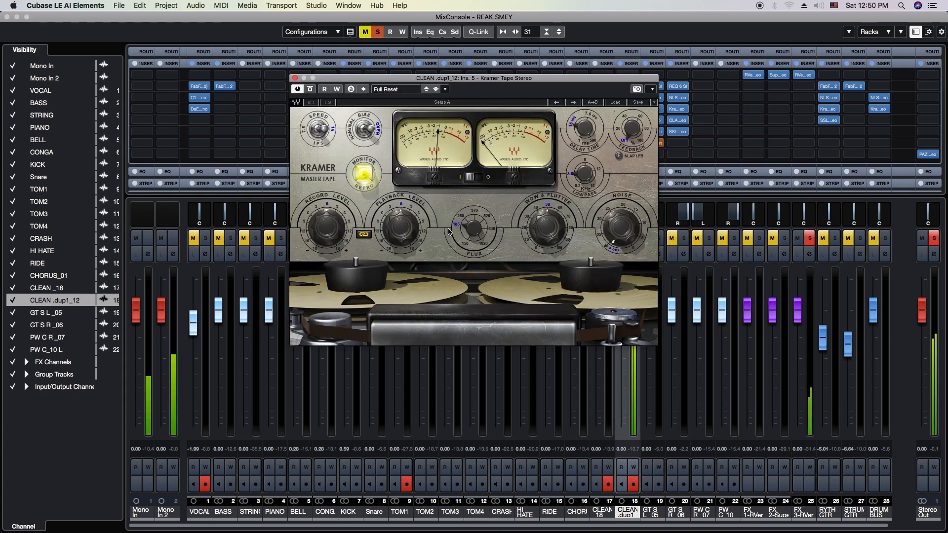
Adjust the linked record and playback levels on Kramer Tape, turn Wow & Flutter down to 0.0 and close the editor
{"action": "left_click_drag", "start_coordinate": [406, 236], "coordinate": [406, 221]}
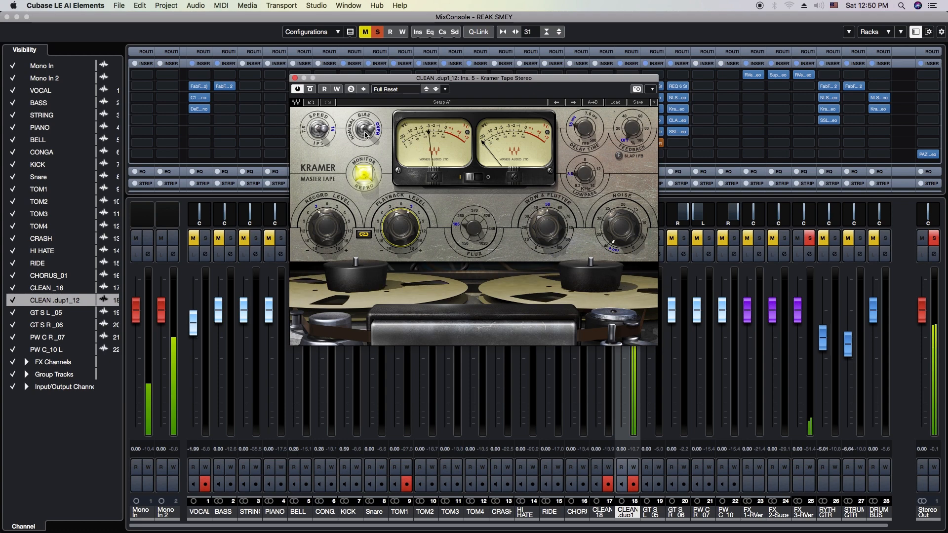
{"action": "left_click_drag", "start_coordinate": [547, 229], "coordinate": [547, 288]}
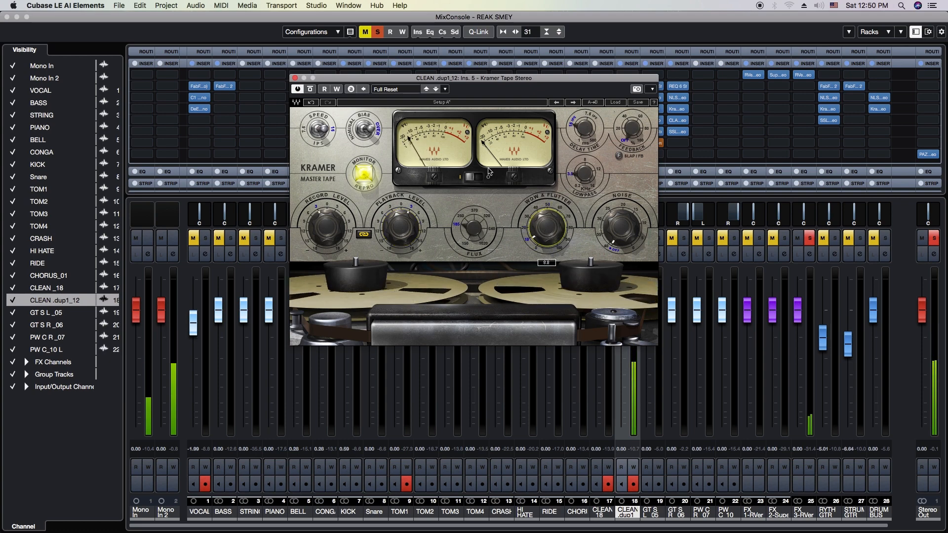
{"action": "left_click", "coordinate": [295, 78]}
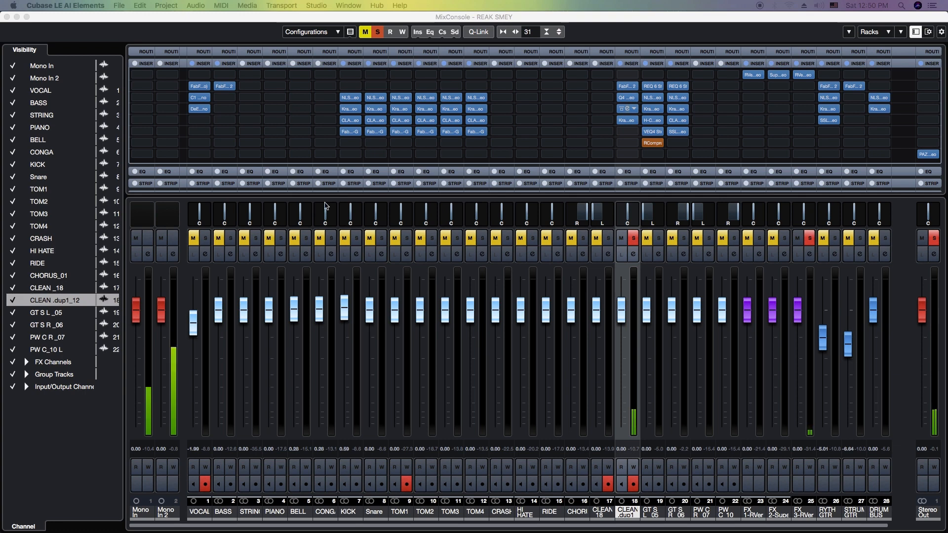
Load the CLA-76 Stereo compressor into insert slot 6 of CLEAN .dup1_12
{"action": "left_click", "coordinate": [629, 132]}
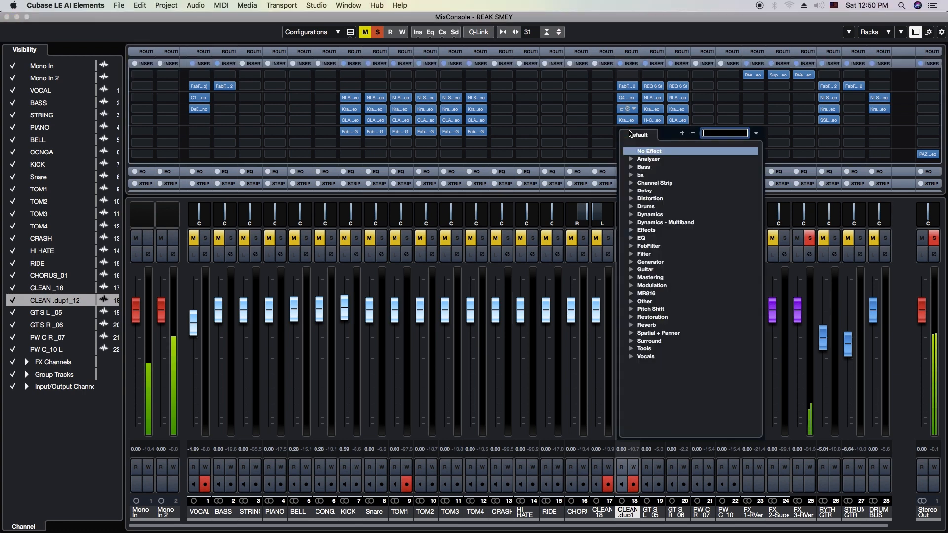
{"action": "type", "text": "cla"}
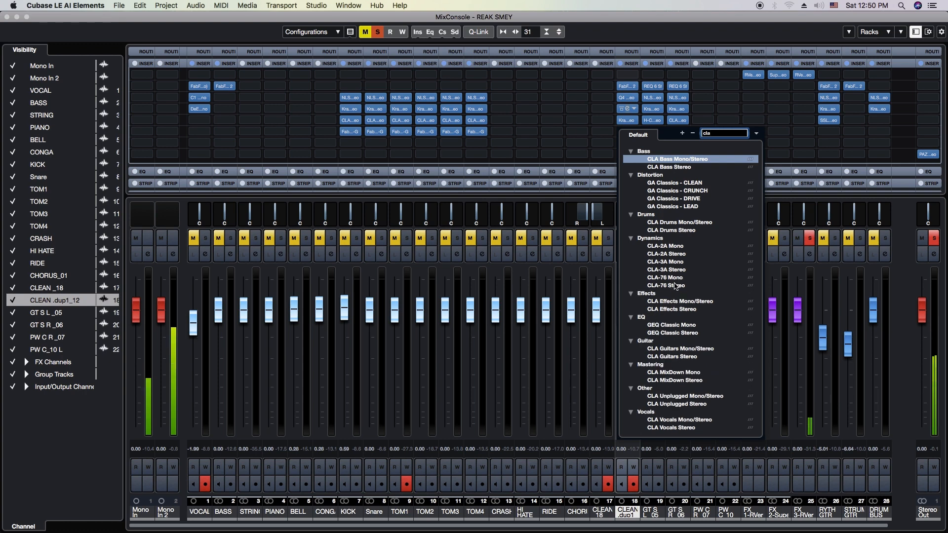
{"action": "left_click", "coordinate": [676, 285]}
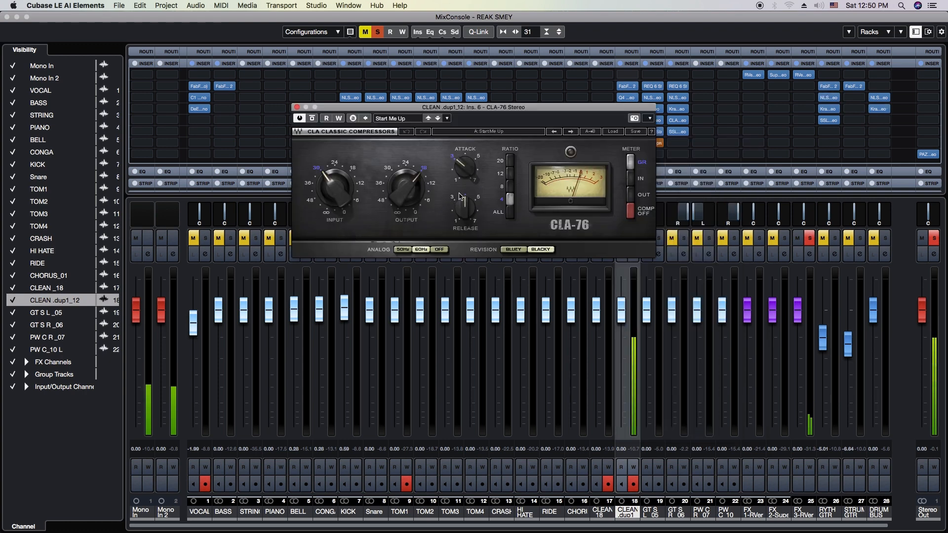
Set the CLA-76 attack to 4.00, raise the release to about 7, lower the input to about 36 and close the editor
{"action": "left_click", "coordinate": [466, 175]}
{"action": "left_click_drag", "start_coordinate": [467, 175], "coordinate": [467, 165]}
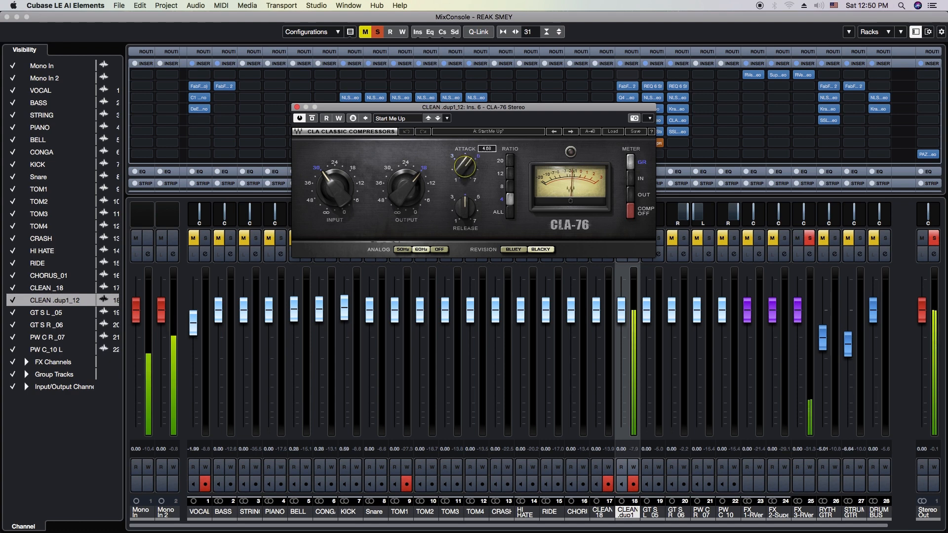
{"action": "left_click_drag", "start_coordinate": [467, 165], "coordinate": [588, 174]}
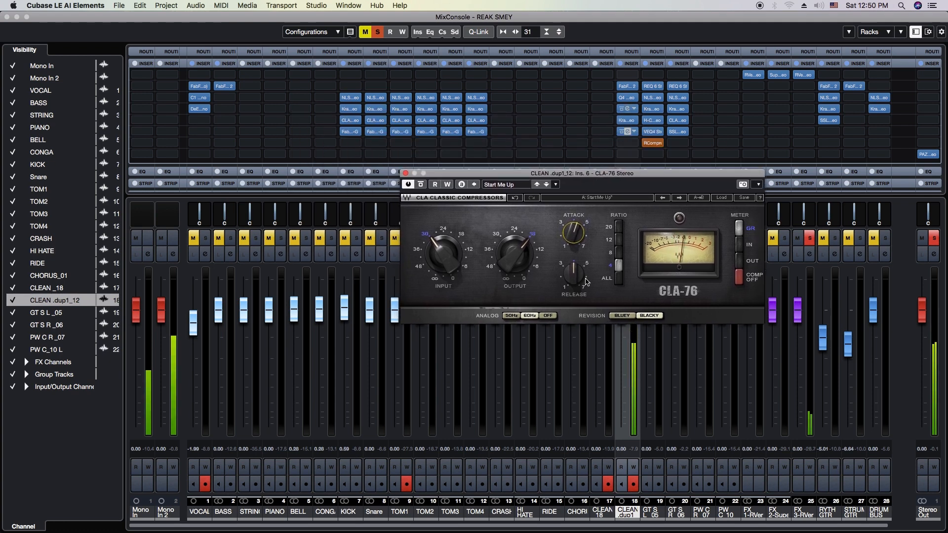
{"action": "left_click_drag", "start_coordinate": [573, 280], "coordinate": [568, 281]}
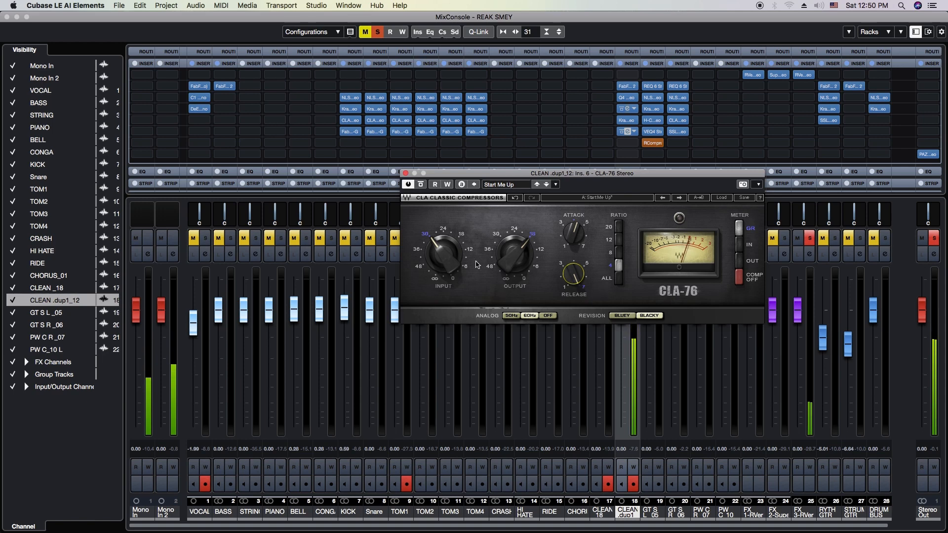
{"action": "left_click_drag", "start_coordinate": [438, 257], "coordinate": [438, 266]}
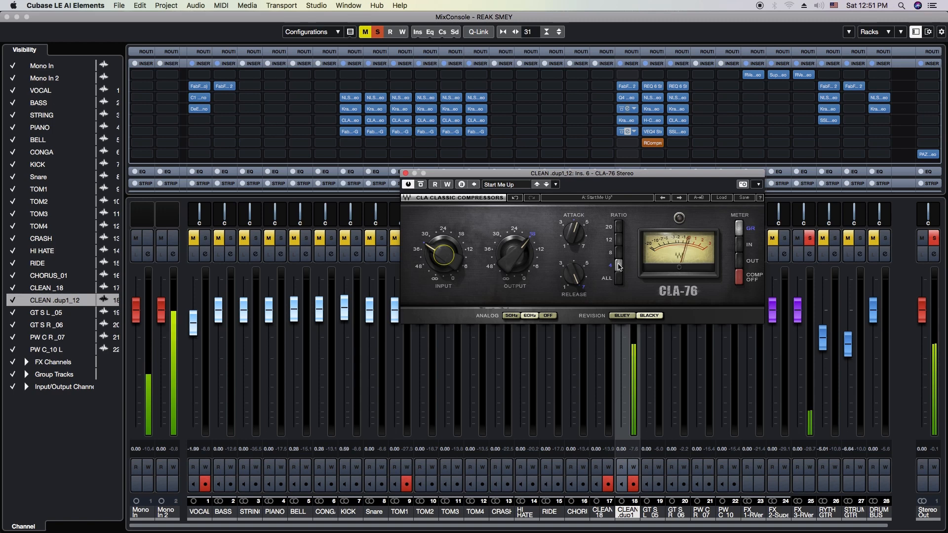
{"action": "left_click_drag", "start_coordinate": [593, 177], "coordinate": [581, 185]}
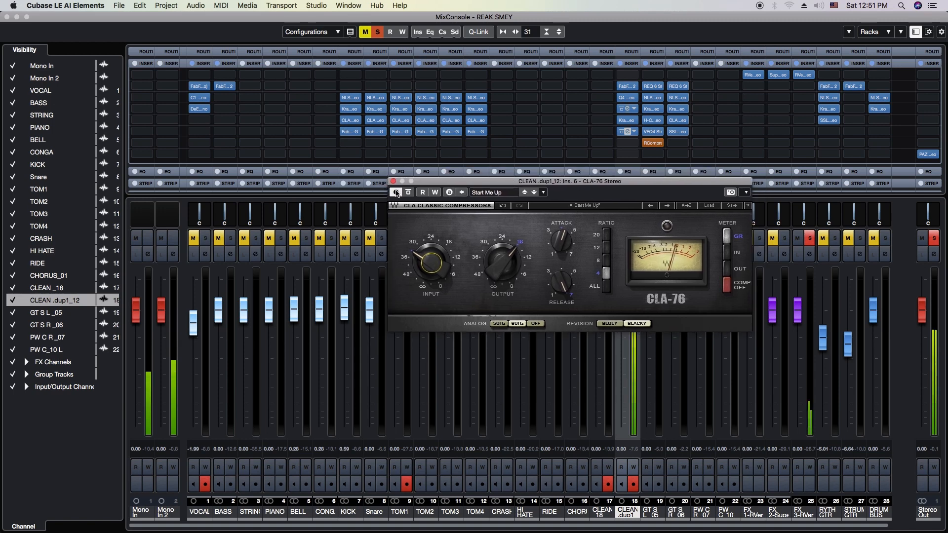
{"action": "left_click", "coordinate": [393, 182]}
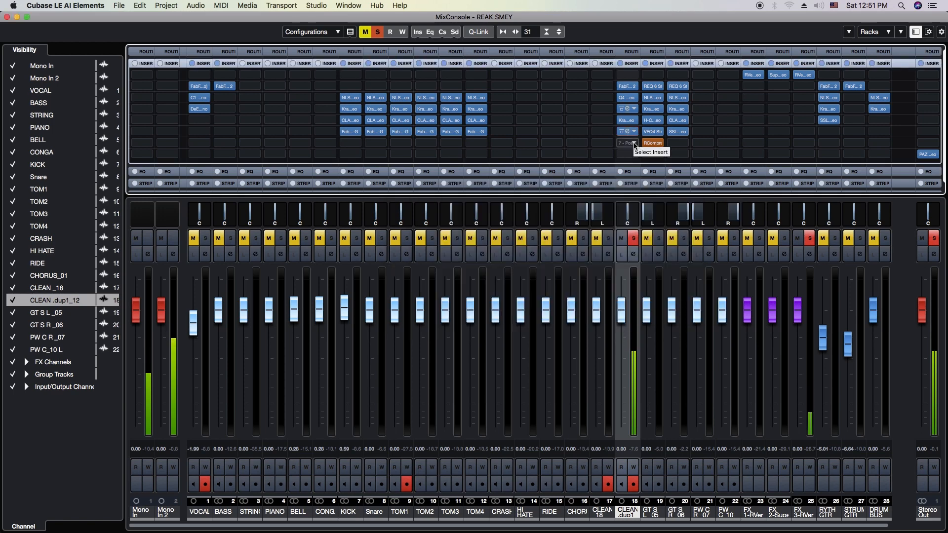
Load the CLA-3A Stereo compressor into insert slot 7 of CLEAN .dup1_12 and bring up its editor
{"action": "left_click", "coordinate": [633, 145]}
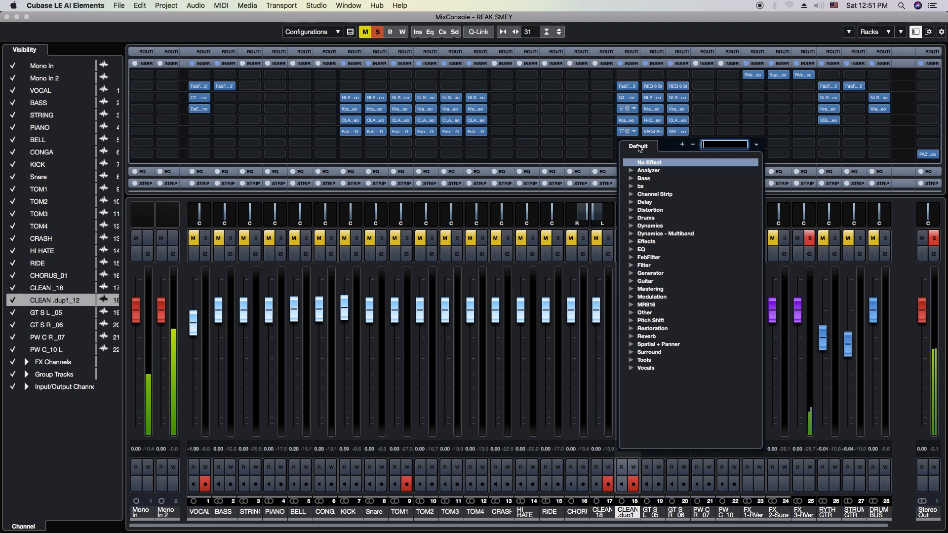
{"action": "type", "text": "cla3a"}
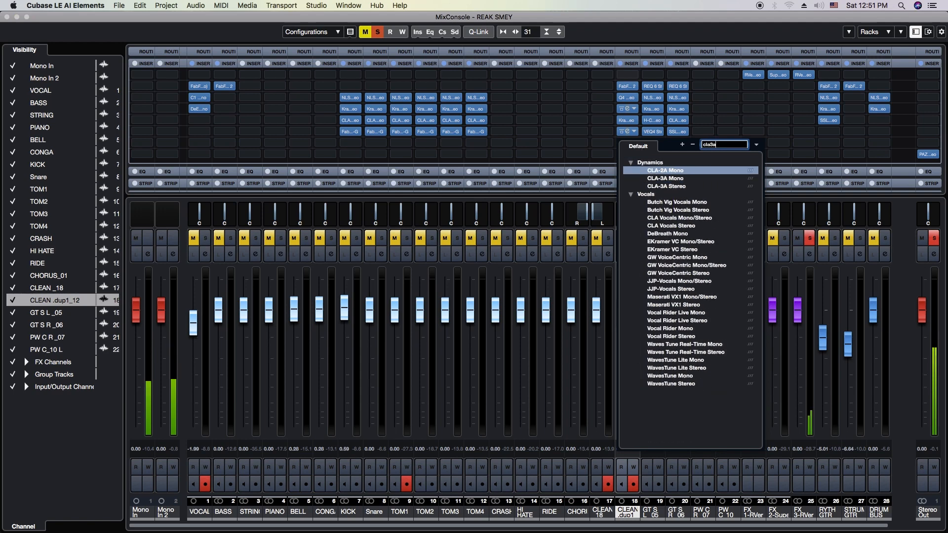
{"action": "left_click", "coordinate": [666, 186]}
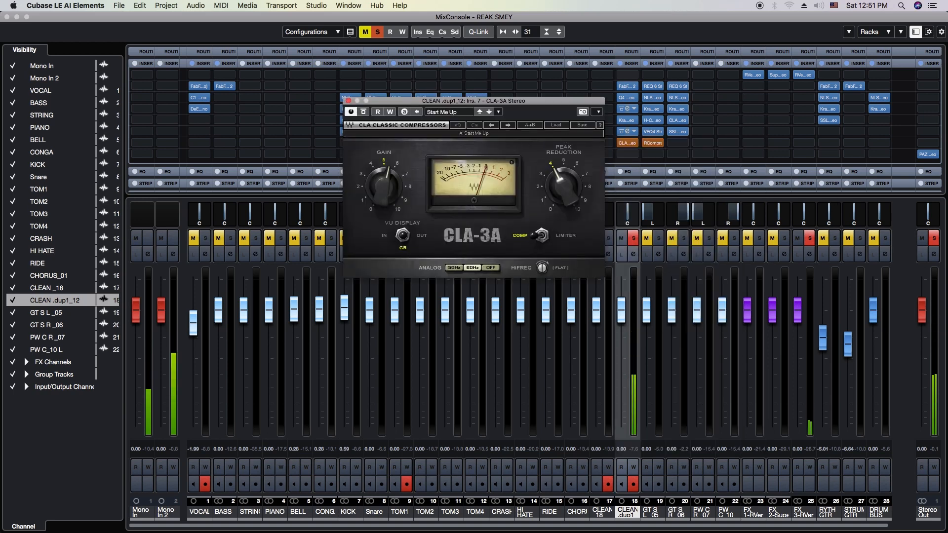
{"action": "key", "text": "super+Tab"}
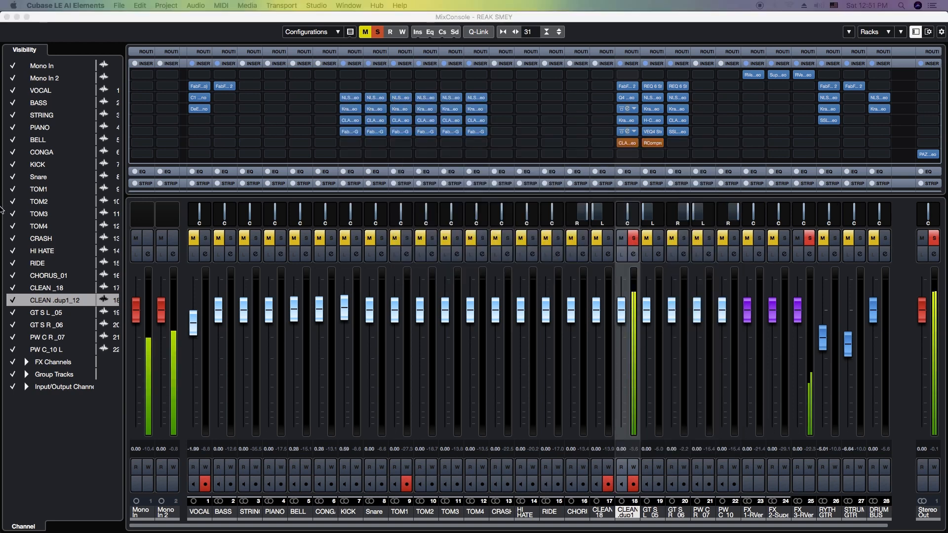
{"action": "left_click", "coordinate": [630, 145]}
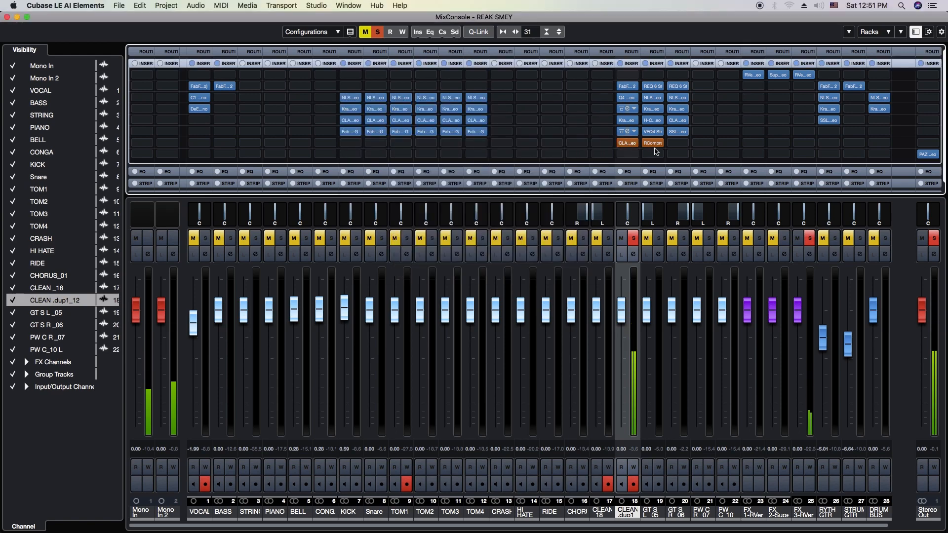
{"action": "left_click", "coordinate": [627, 143]}
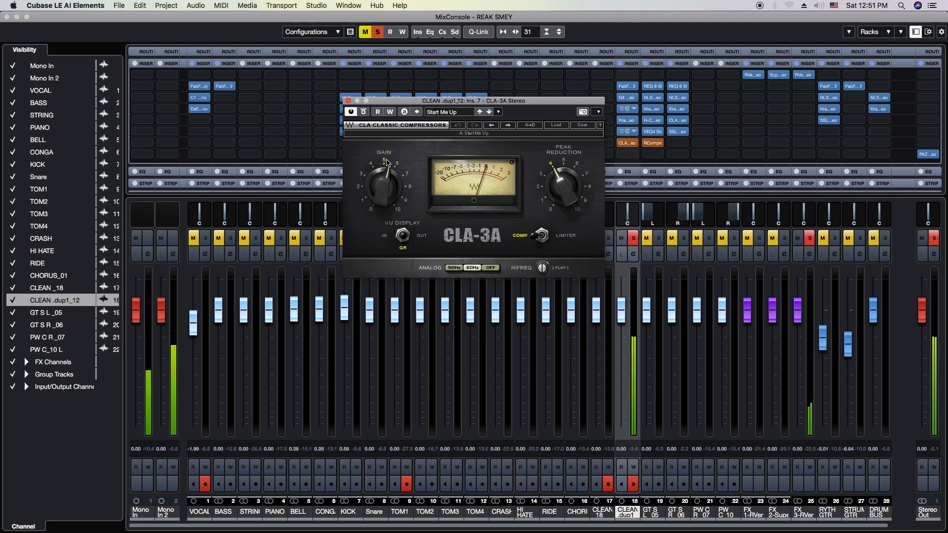
Lower the CLA-3A gain to just under 5, raise Peak Reduction to about 5 and close the editor
{"action": "left_click_drag", "start_coordinate": [382, 185], "coordinate": [382, 185]}
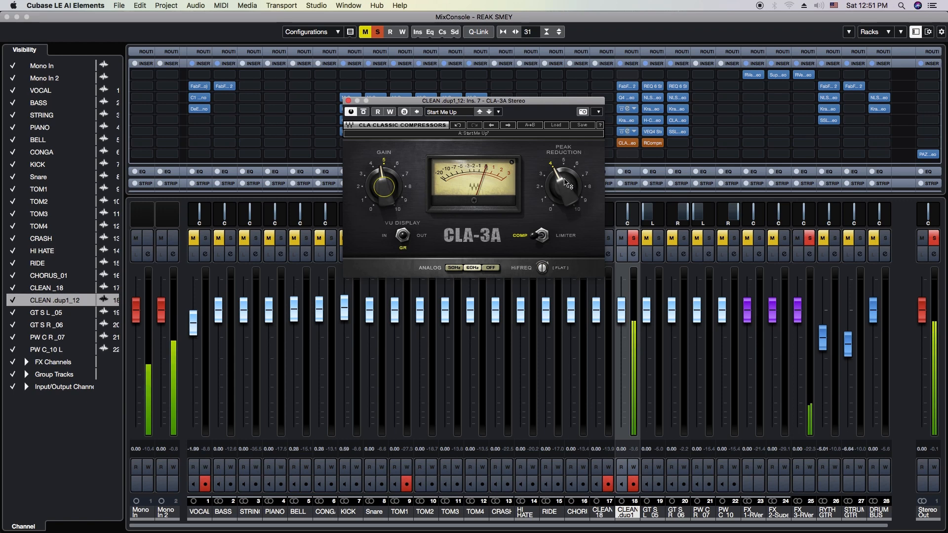
{"action": "left_click_drag", "start_coordinate": [567, 190], "coordinate": [566, 184]}
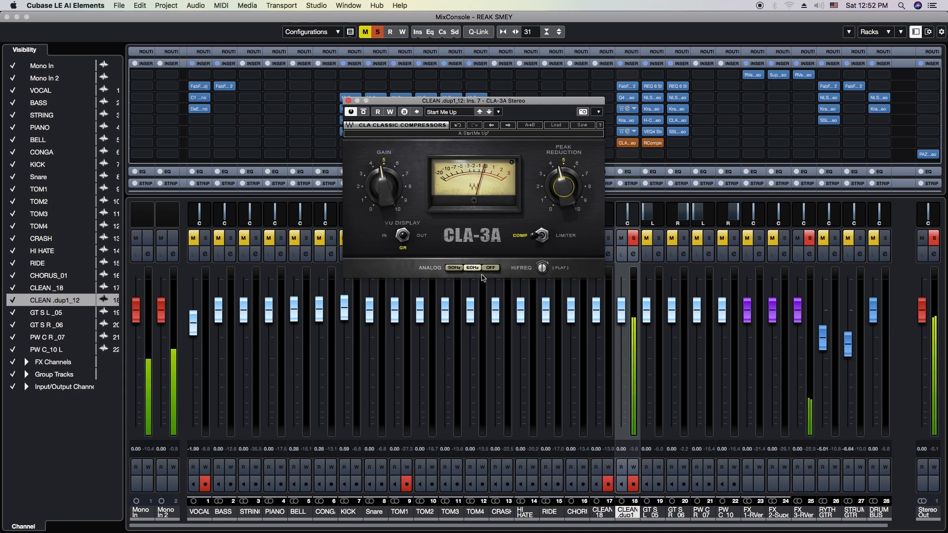
{"action": "left_click", "coordinate": [348, 101]}
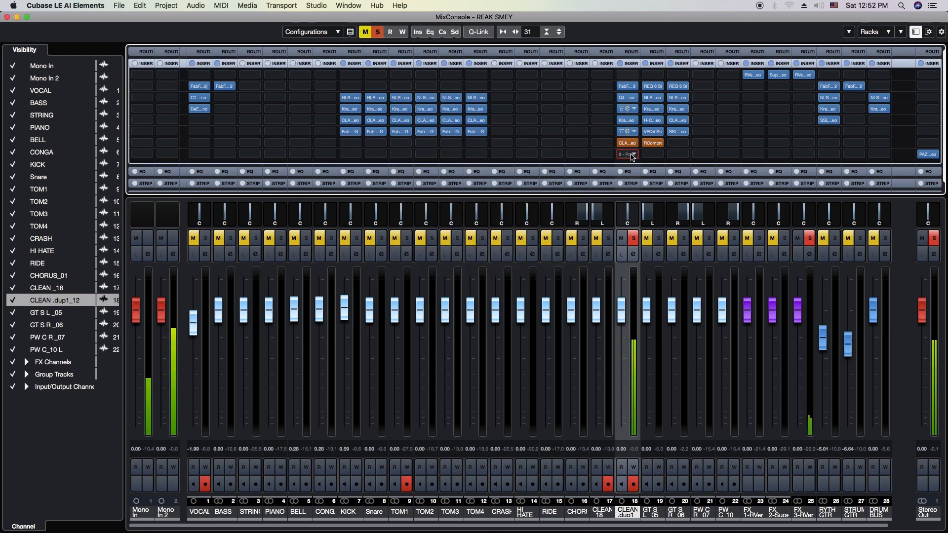
Load SSLChannel Stereo into insert slot 8 of CLEAN .dup1_12 and place its editor clear of the insert rack
{"action": "left_click", "coordinate": [631, 155]}
{"action": "type", "text": "ssl"}
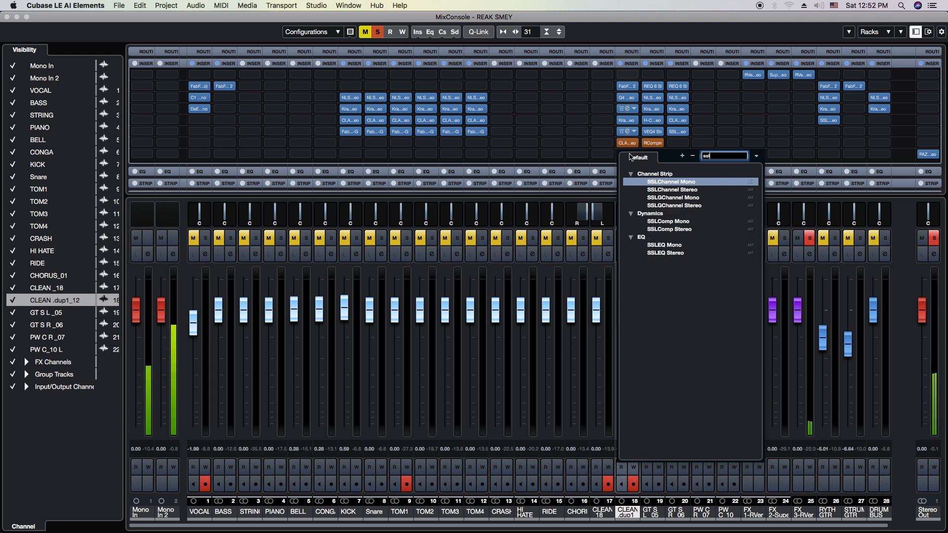
{"action": "left_click", "coordinate": [670, 190]}
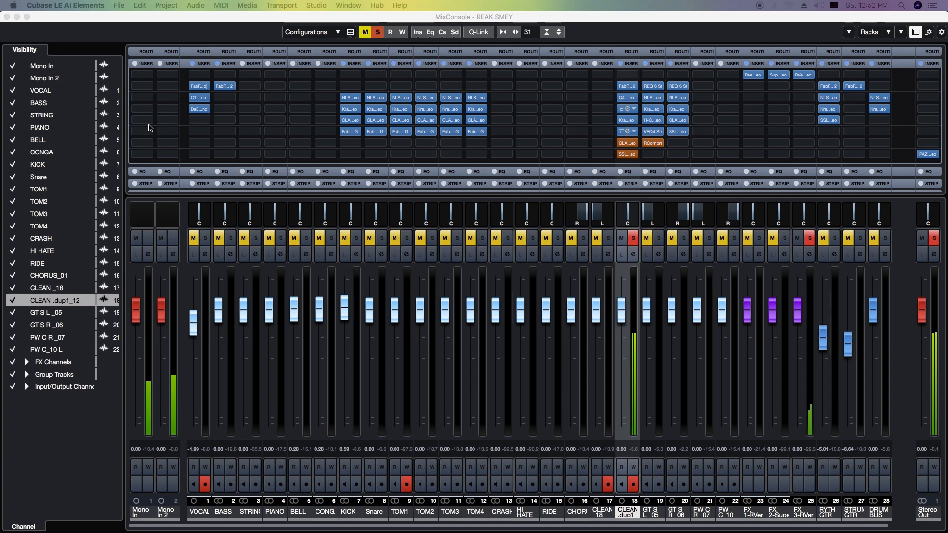
{"action": "left_click", "coordinate": [625, 155]}
{"action": "left_click", "coordinate": [626, 155]}
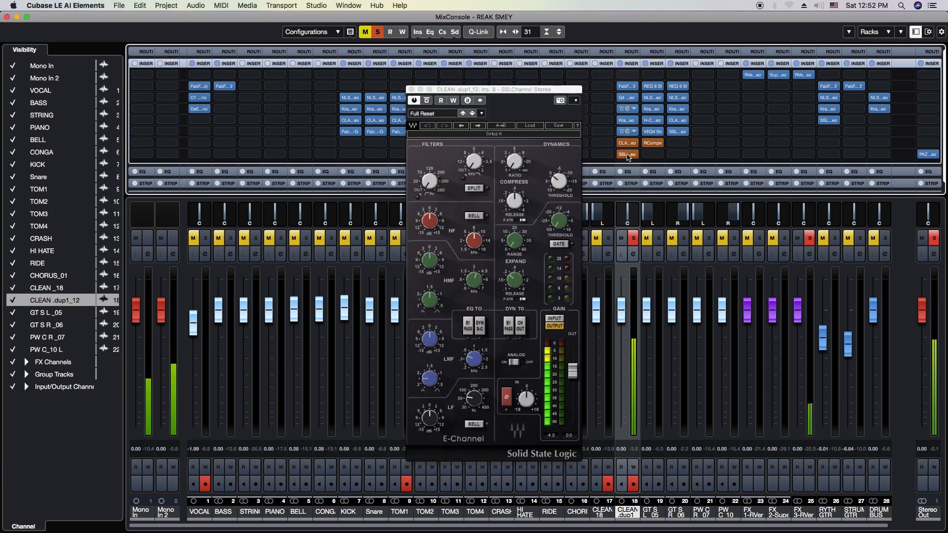
{"action": "left_click", "coordinate": [627, 155]}
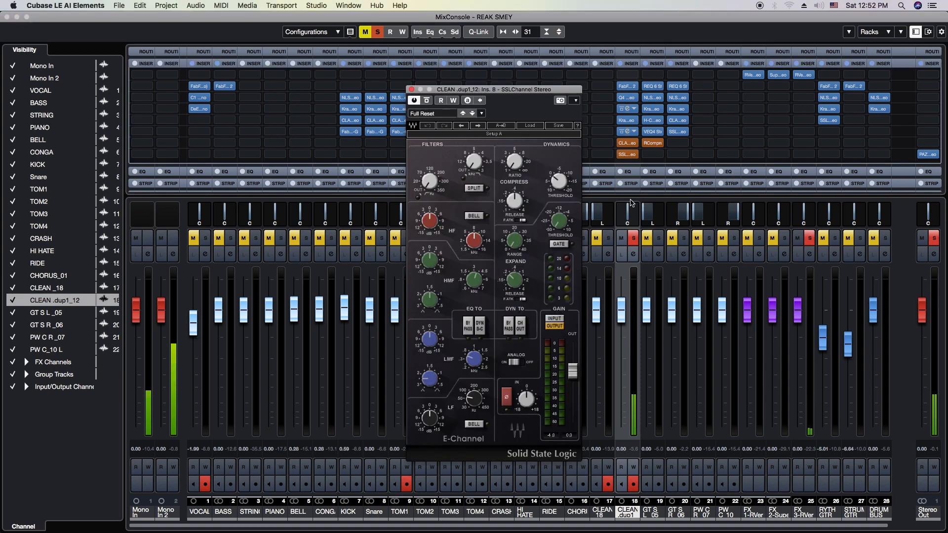
{"action": "left_click_drag", "start_coordinate": [489, 100], "coordinate": [516, 99]}
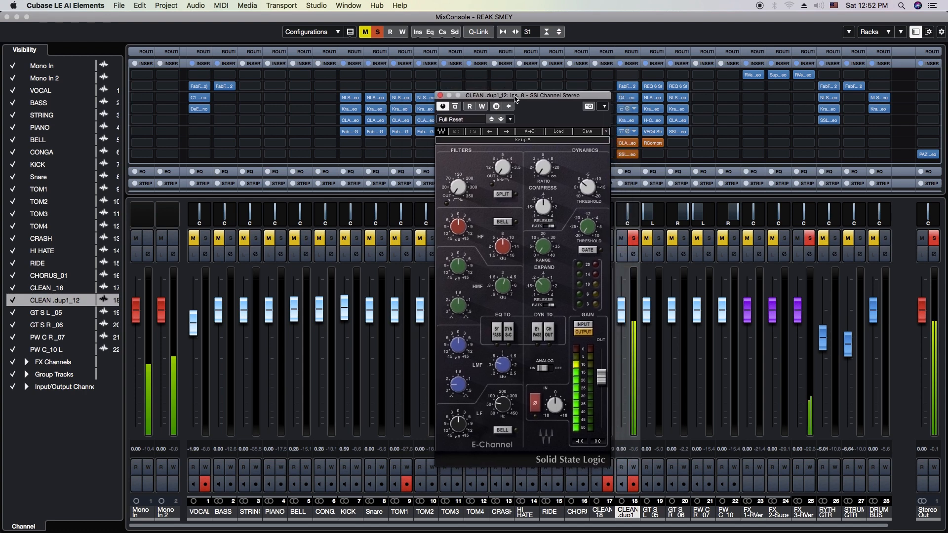
Engage and adjust the high-pass and low-pass filters in the SSLChannel
{"action": "left_click_drag", "start_coordinate": [472, 199], "coordinate": [472, 192]}
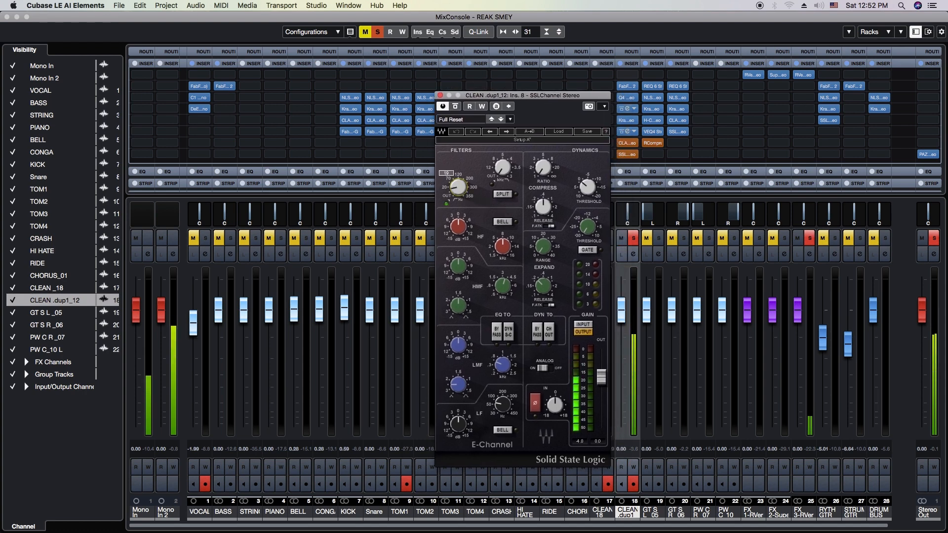
{"action": "left_click_drag", "start_coordinate": [458, 187], "coordinate": [459, 184]}
{"action": "left_click", "coordinate": [501, 166]}
{"action": "left_click_drag", "start_coordinate": [502, 166], "coordinate": [502, 161]}
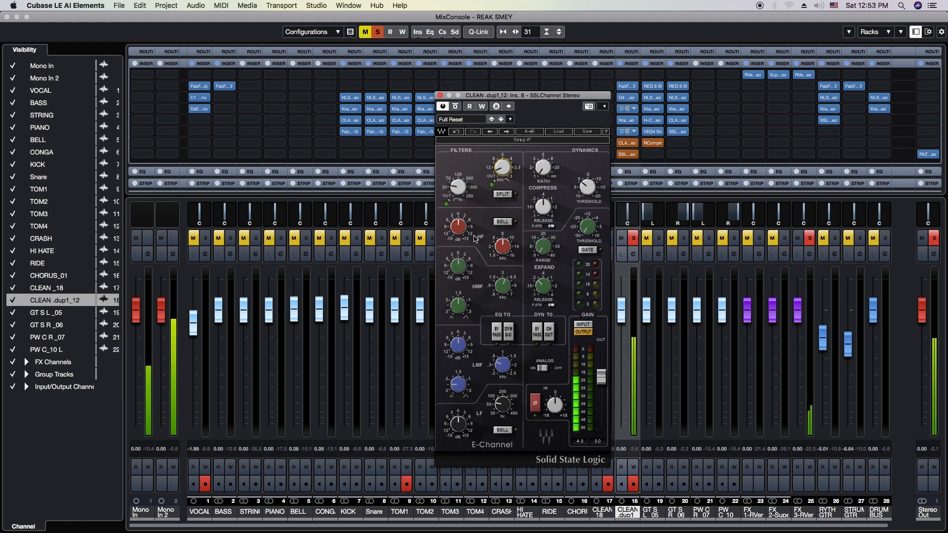
Lower the SSLChannel's HF frequency, boost the HMF gain slightly and raise the HMF frequency to about 7 kHz
{"action": "mouse_move", "coordinate": [508, 248]}
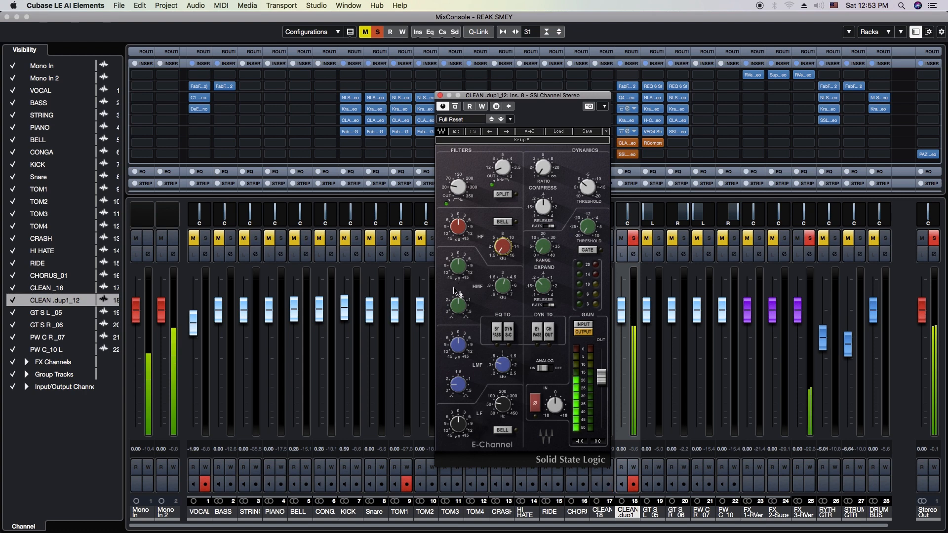
{"action": "left_click_drag", "start_coordinate": [462, 270], "coordinate": [462, 269]}
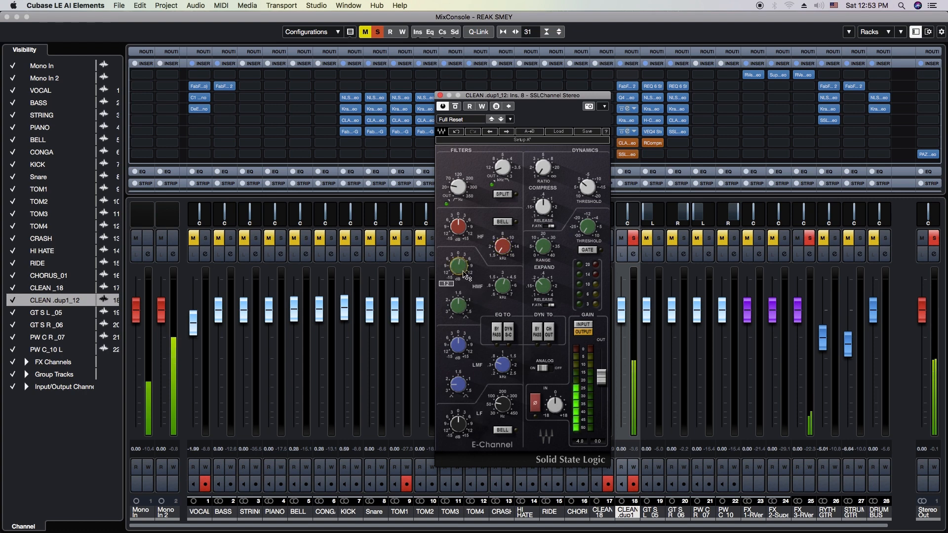
{"action": "left_click", "coordinate": [503, 286]}
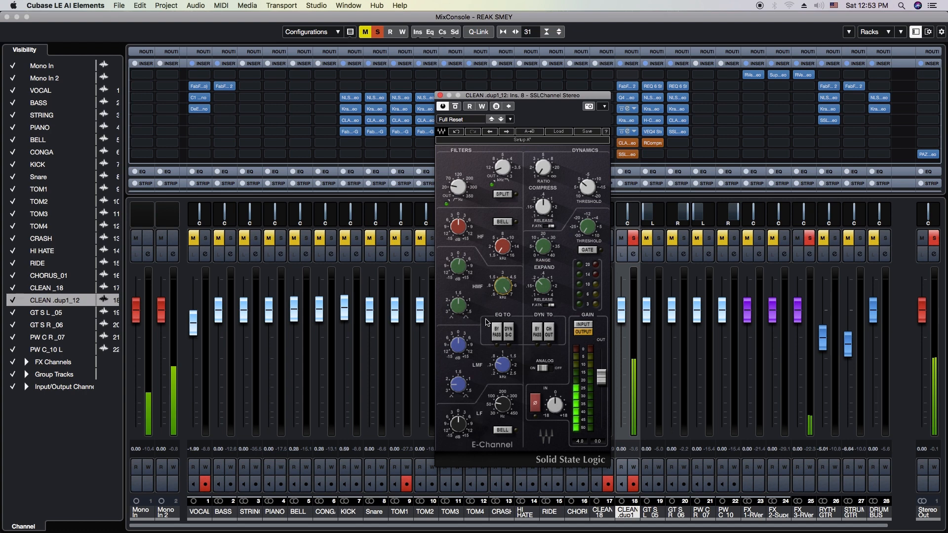
Adjust the SSLChannel's HMF bandwidth, then boost the LMF gain slightly and tune the LMF frequency and bandwidth
{"action": "left_click", "coordinate": [461, 311]}
{"action": "left_click_drag", "start_coordinate": [461, 310], "coordinate": [461, 306]}
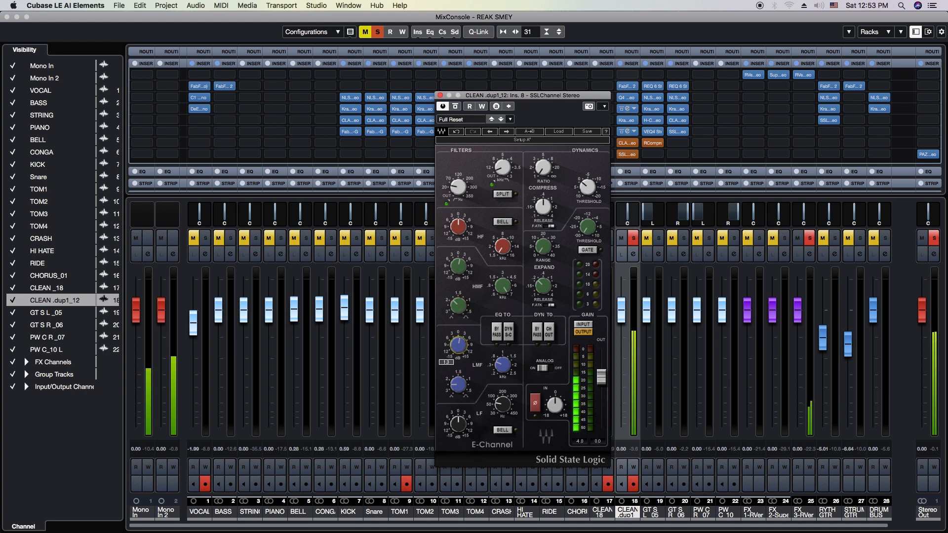
{"action": "left_click_drag", "start_coordinate": [459, 345], "coordinate": [459, 343]}
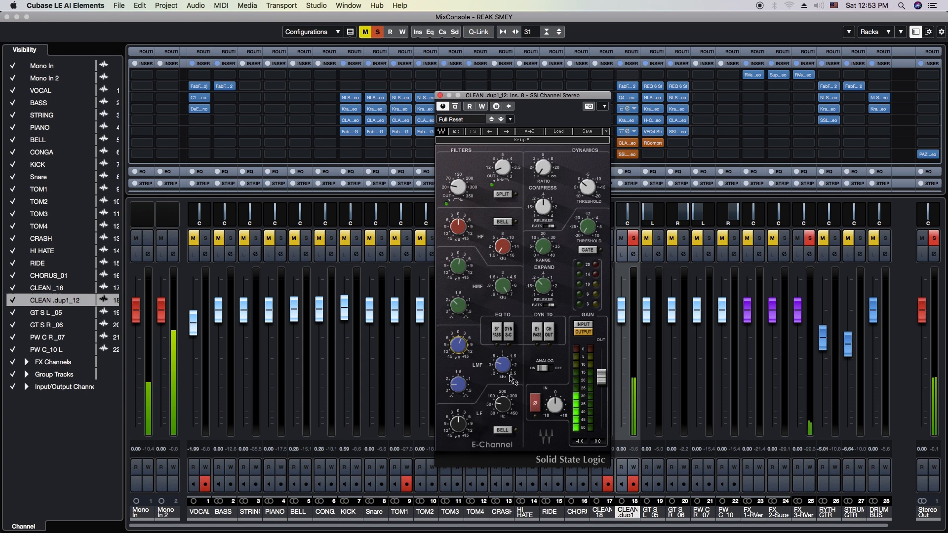
{"action": "left_click_drag", "start_coordinate": [502, 365], "coordinate": [502, 367]}
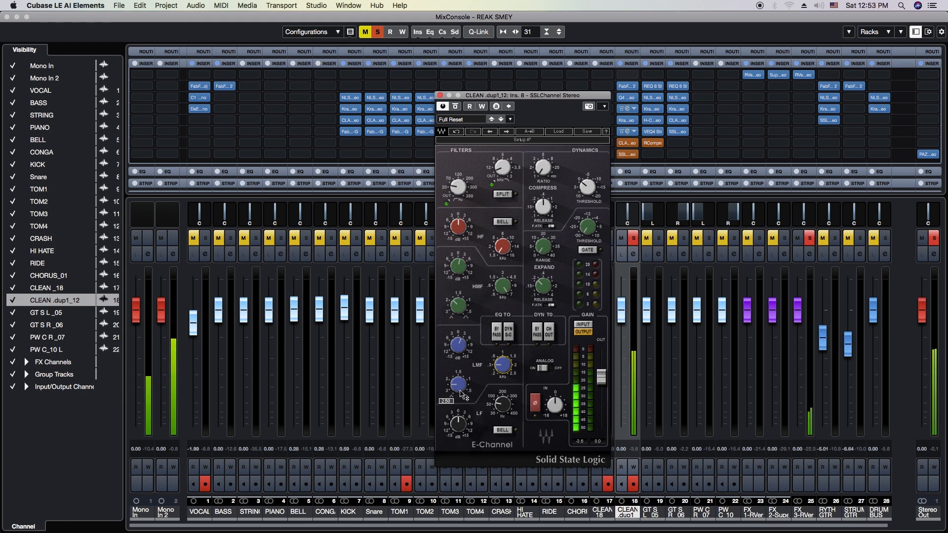
{"action": "left_click_drag", "start_coordinate": [458, 384], "coordinate": [459, 379]}
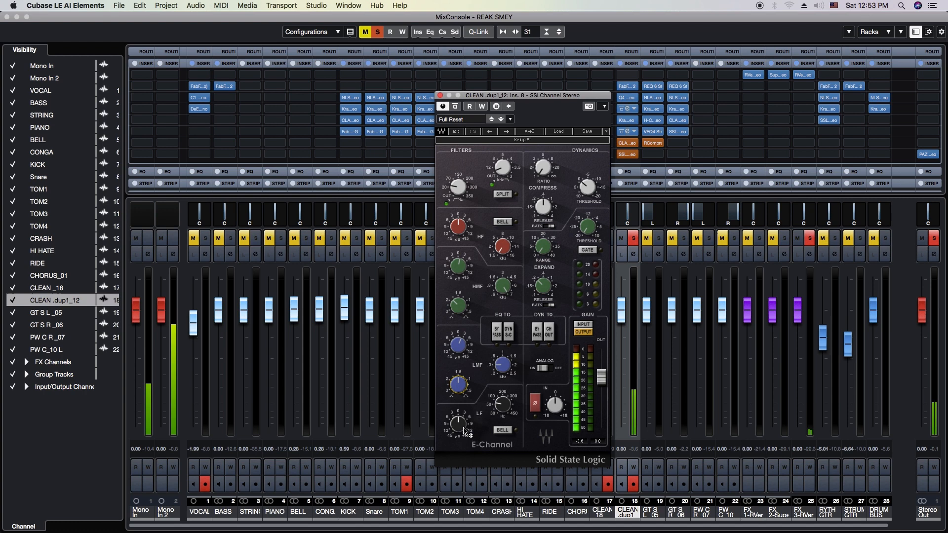
Boost the SSLChannel's LF gain slightly and adjust the LF frequency
{"action": "left_click_drag", "start_coordinate": [460, 425], "coordinate": [460, 424]}
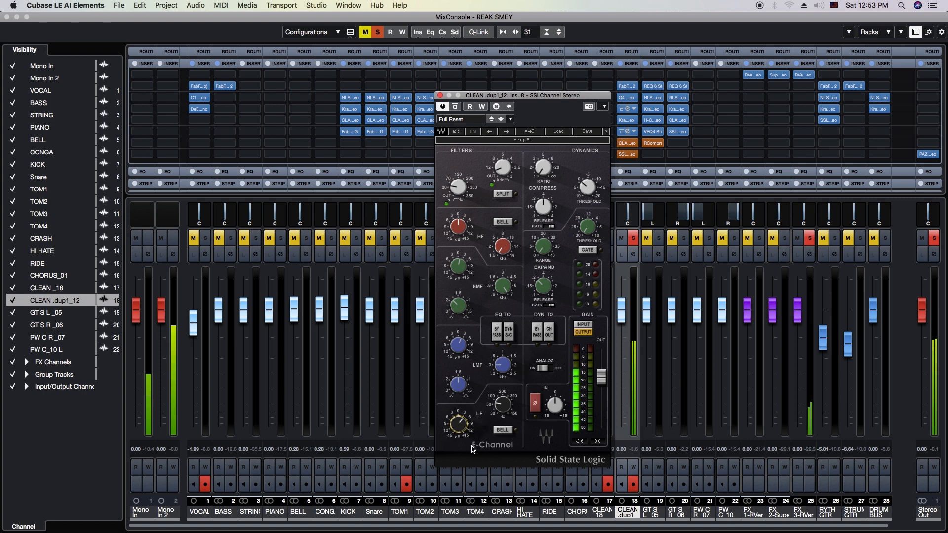
{"action": "left_click_drag", "start_coordinate": [503, 404], "coordinate": [503, 403]}
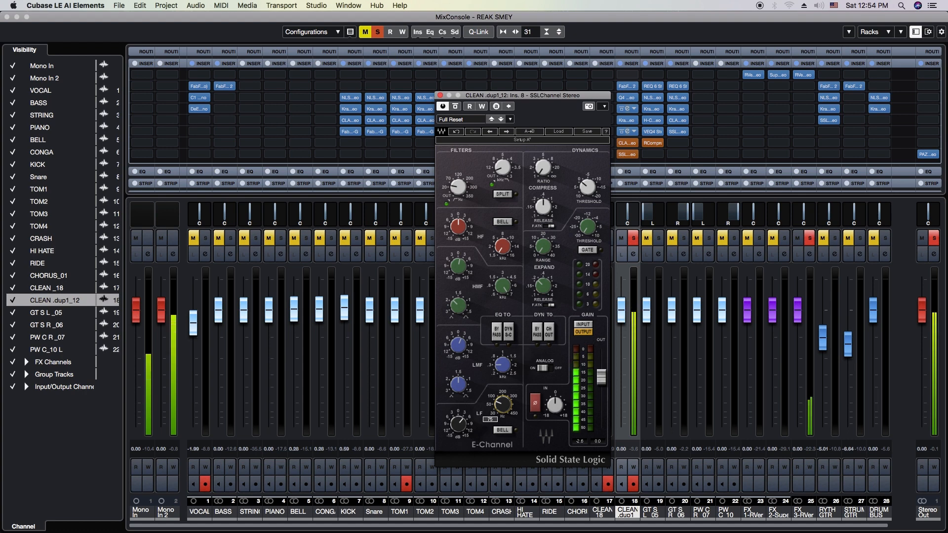
{"action": "left_click_drag", "start_coordinate": [502, 403], "coordinate": [505, 411]}
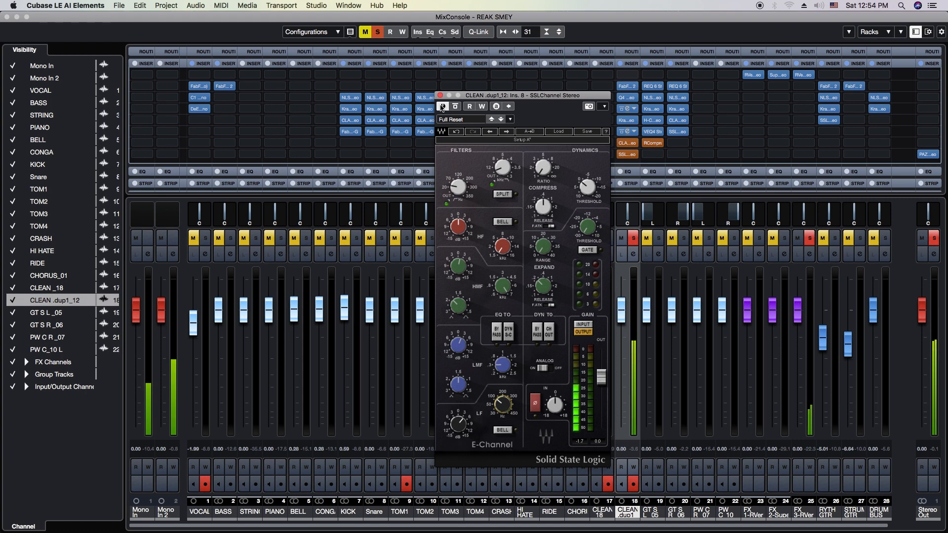
Close the SSLChannel editor and compare CLEAN .dup1_12 with all its inserts bypassed and active
{"action": "left_click", "coordinate": [440, 95]}
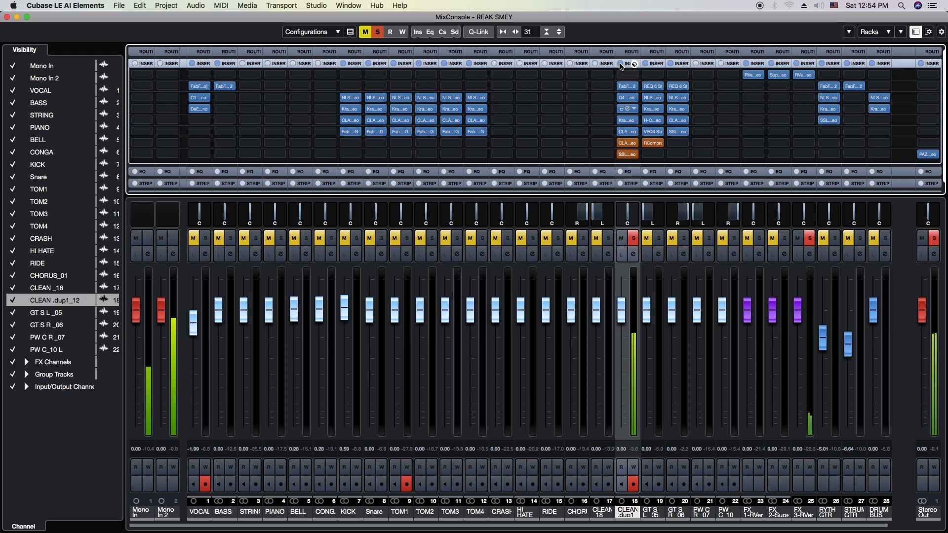
{"action": "left_click", "coordinate": [620, 63]}
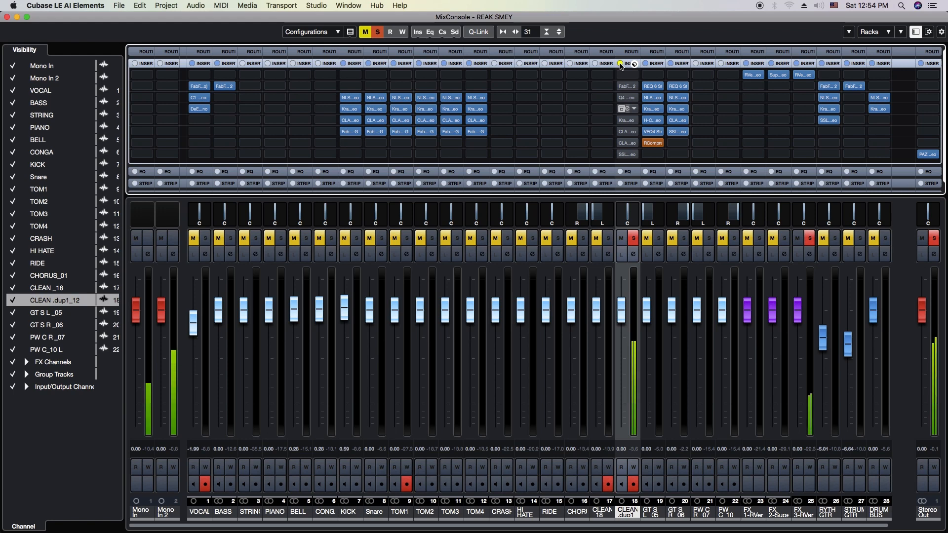
{"action": "left_click", "coordinate": [620, 64]}
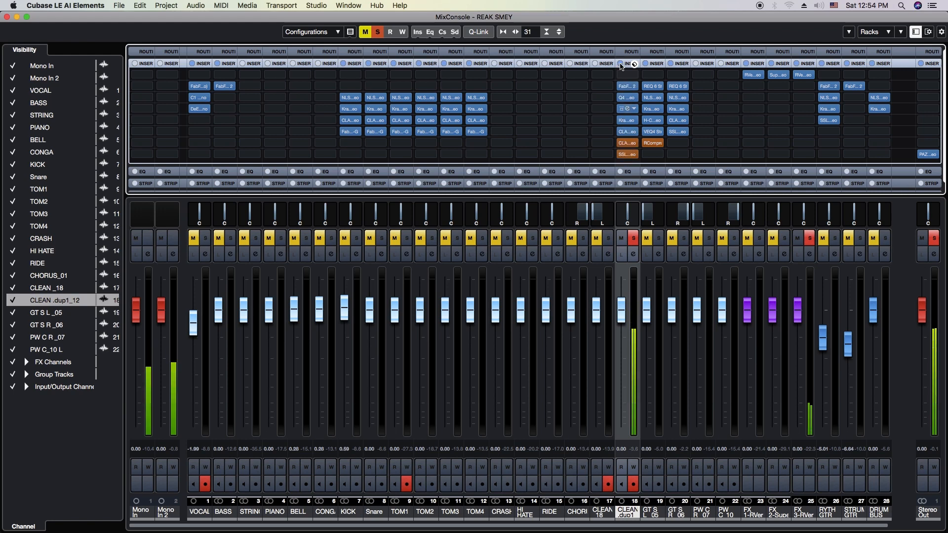
Reopen the SSLChannel on CLEAN .dup1_12, reduce the LF boost, readjust the LF frequency and close the editor
{"action": "left_click", "coordinate": [628, 155]}
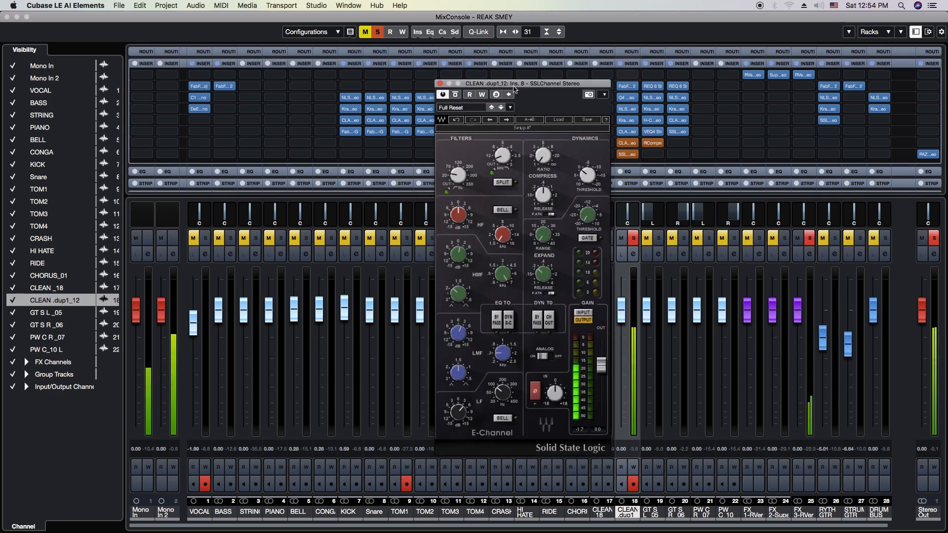
{"action": "left_click_drag", "start_coordinate": [513, 87], "coordinate": [514, 64]}
{"action": "left_click_drag", "start_coordinate": [507, 371], "coordinate": [507, 371]}
{"action": "left_click_drag", "start_coordinate": [463, 393], "coordinate": [463, 394]}
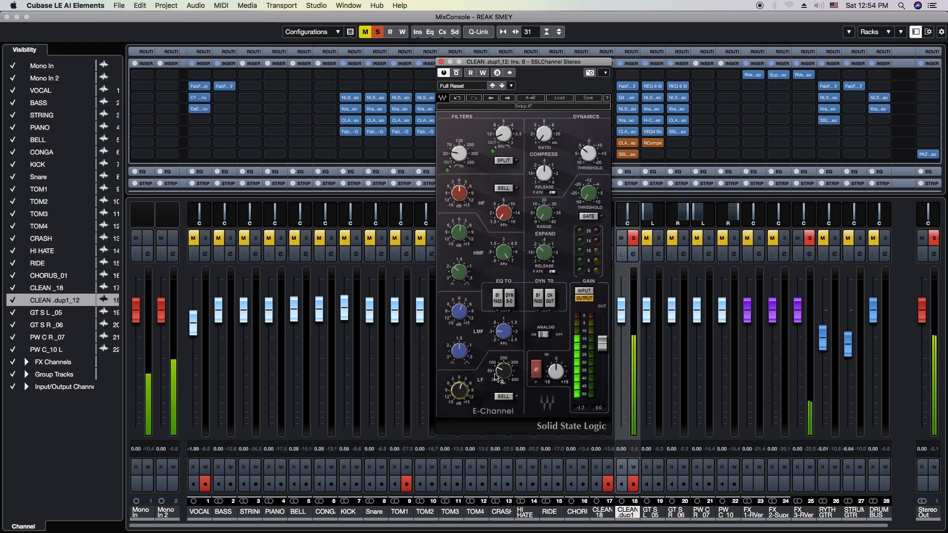
{"action": "left_click_drag", "start_coordinate": [501, 375], "coordinate": [501, 377]}
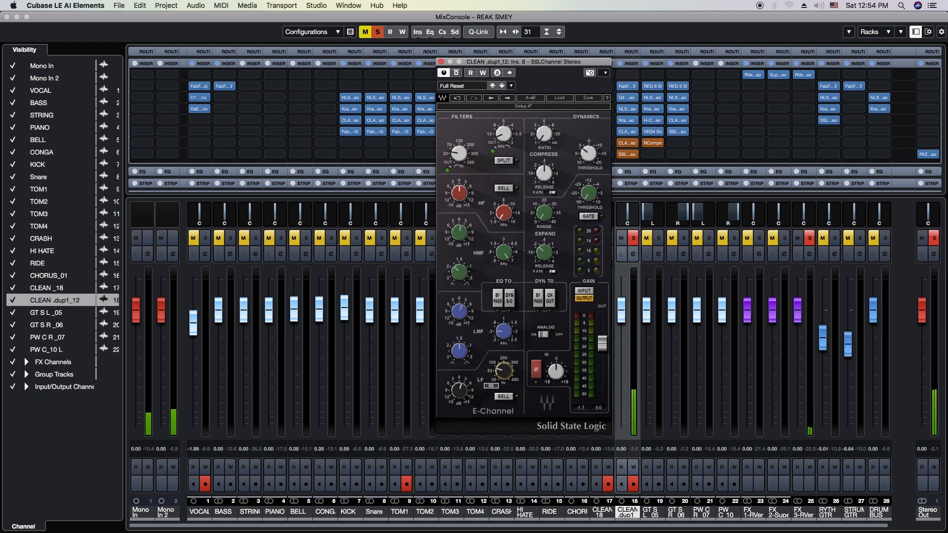
{"action": "left_click", "coordinate": [442, 62]}
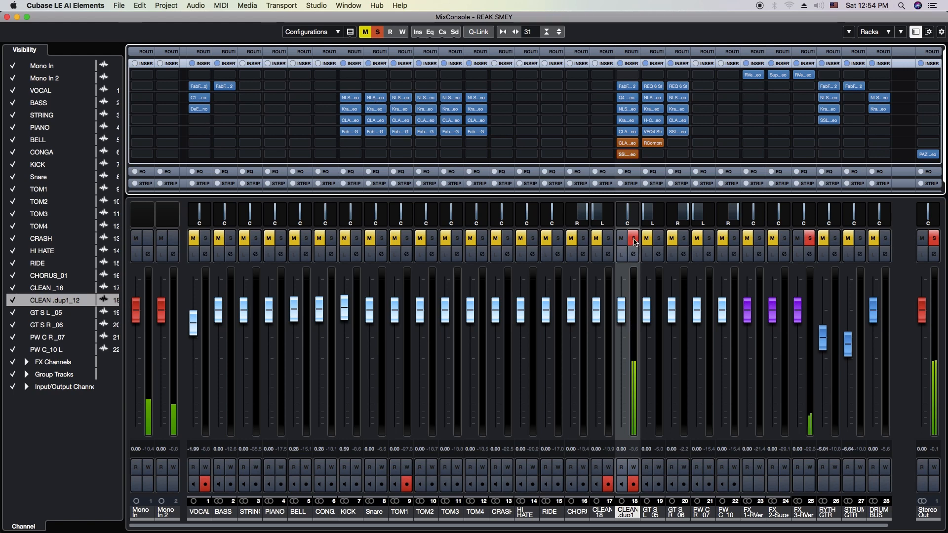
Unsolo CLEAN .dup1_12 and close the MixConsole window to return to the project
{"action": "left_click", "coordinate": [634, 239]}
{"action": "left_click_drag", "start_coordinate": [48, 20], "coordinate": [47, 28]}
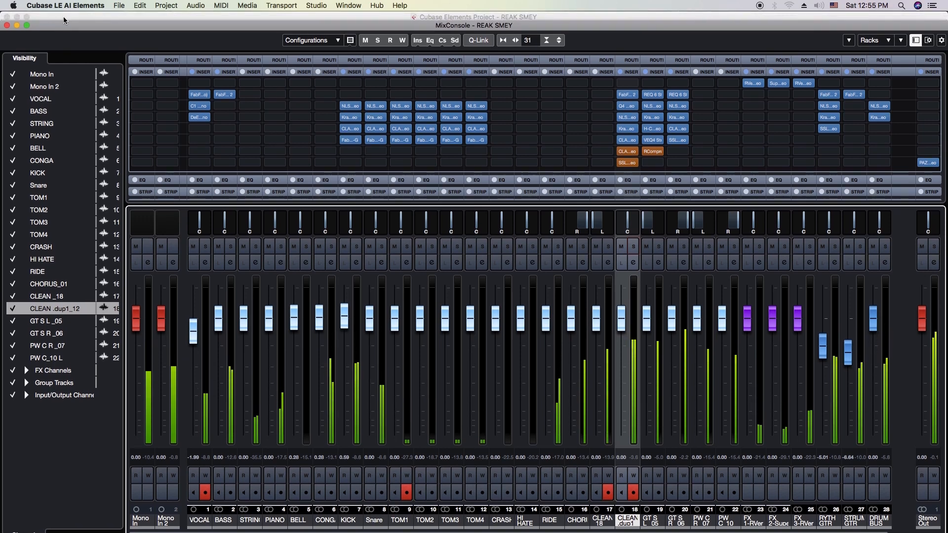
{"action": "left_click_drag", "start_coordinate": [49, 29], "coordinate": [48, 20]}
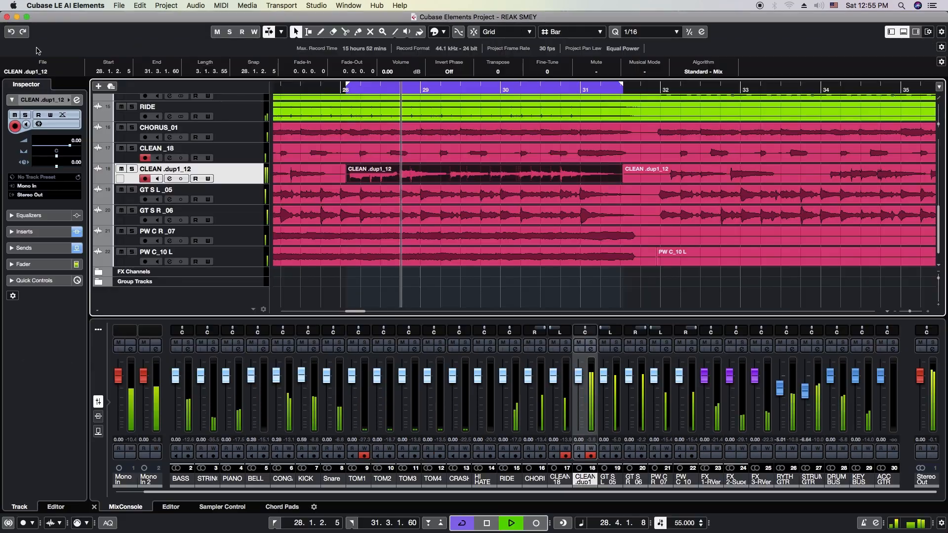
{"action": "left_click", "coordinate": [7, 17]}
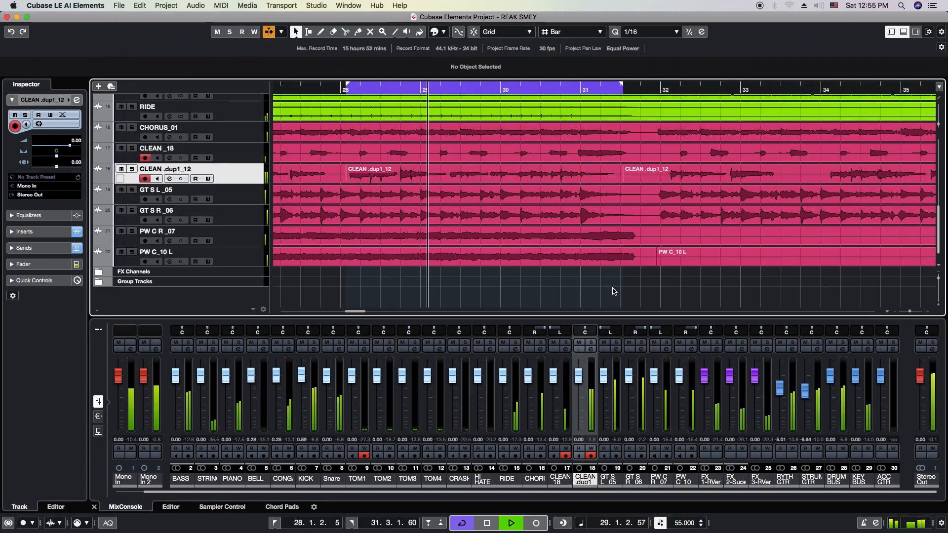
Set the locators around all events in the project and clear the selection
{"action": "key", "text": "super+a"}
{"action": "key", "text": "p"}
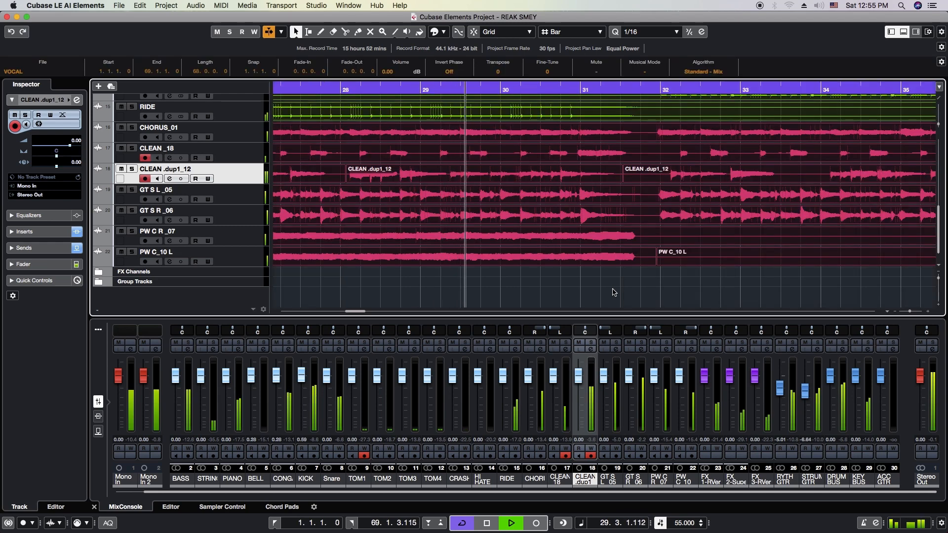
{"action": "left_click", "coordinate": [594, 301]}
Examine the guitar tracks around bars 29 to 38 at different zoom levels while the full mix plays
{"action": "key", "text": "h"}
{"action": "scroll", "coordinate": [594, 296], "scroll_direction": "up", "scroll_amount": 4}
{"action": "scroll", "coordinate": [594, 289], "scroll_direction": "up", "scroll_amount": 4}
{"action": "scroll", "coordinate": [597, 288], "scroll_direction": "down", "scroll_amount": 6}
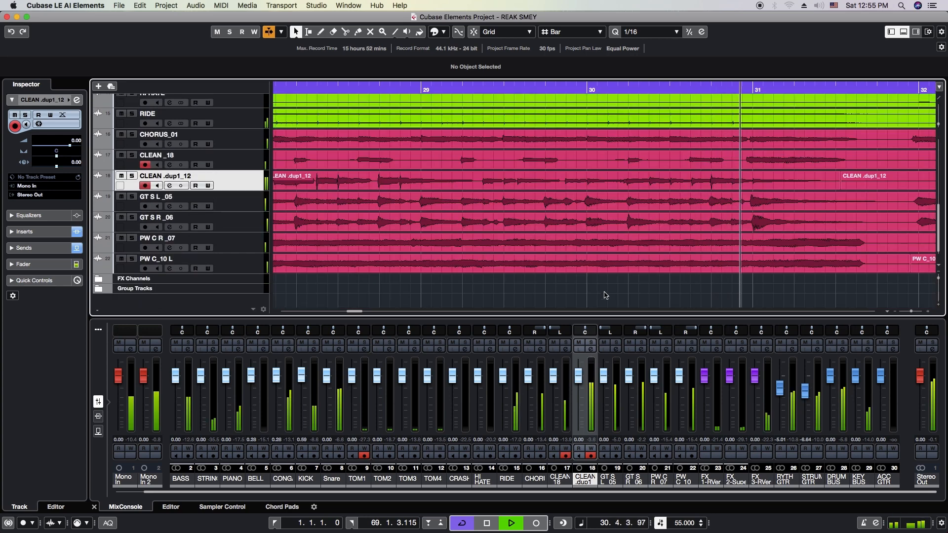
{"action": "key", "text": "h"}
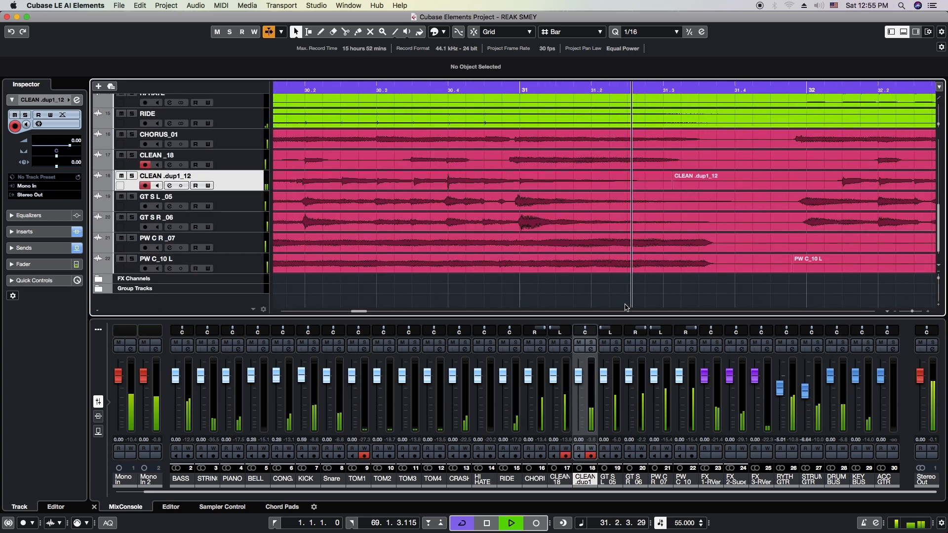
{"action": "key", "text": "g"}
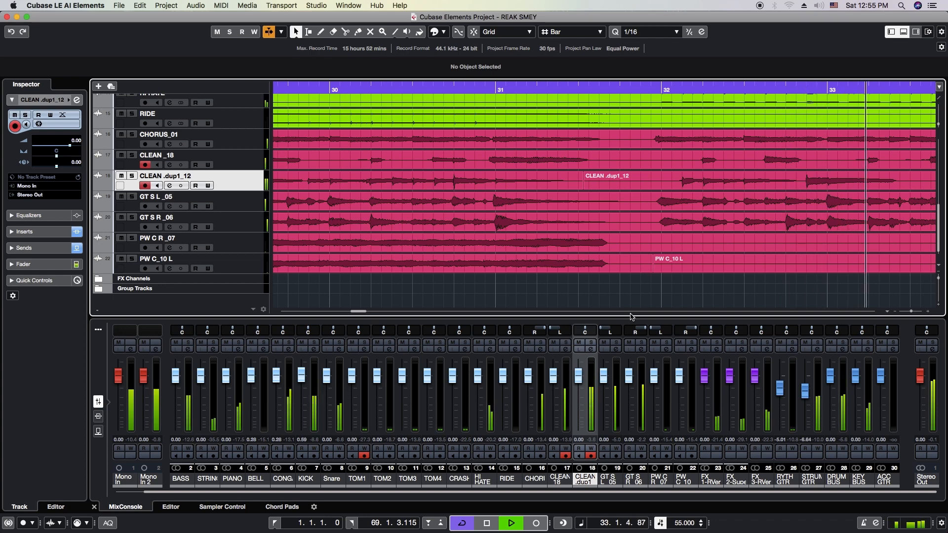
{"action": "key", "text": "g"}
{"action": "key", "text": "g"}
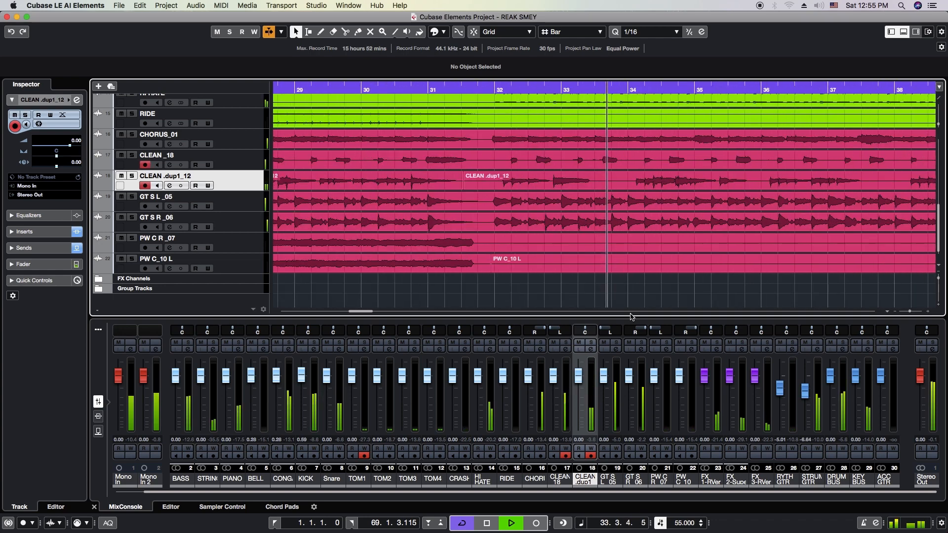
{"action": "key", "text": "h"}
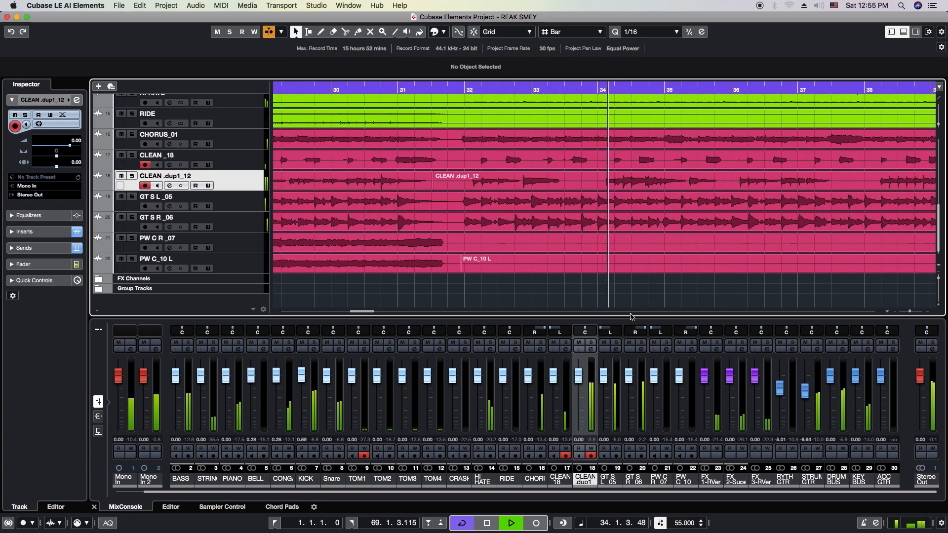
{"action": "key", "text": "r"}
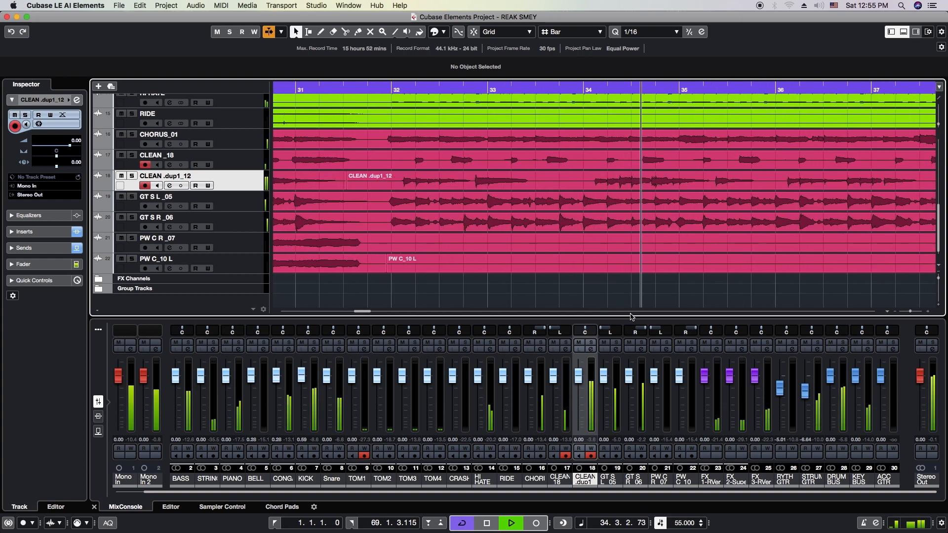
{"action": "key", "text": "h"}
{"action": "key", "text": "h"}
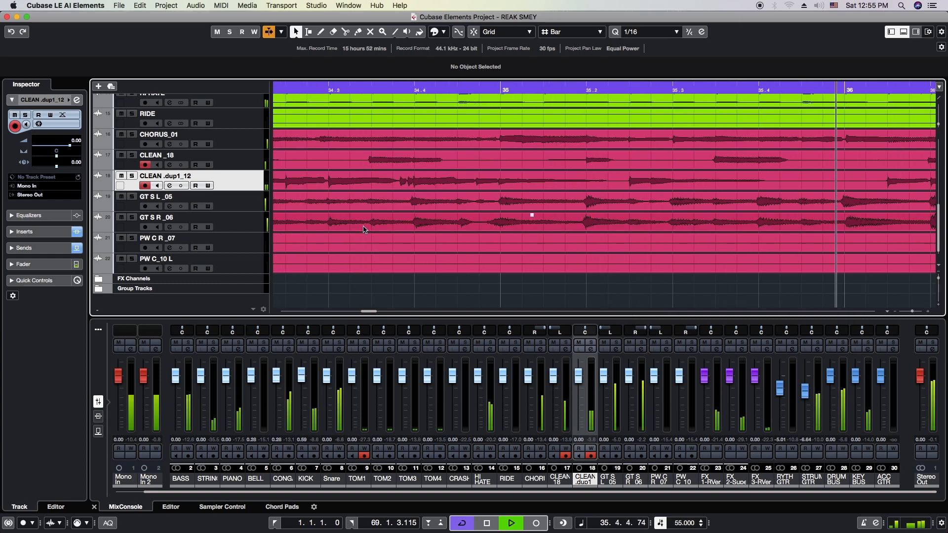
Solo CLEAN .dup1_12, raise its FX 3-RVerb send to -14.6 in the channel settings and close them
{"action": "left_click", "coordinate": [132, 176]}
{"action": "left_click", "coordinate": [169, 186]}
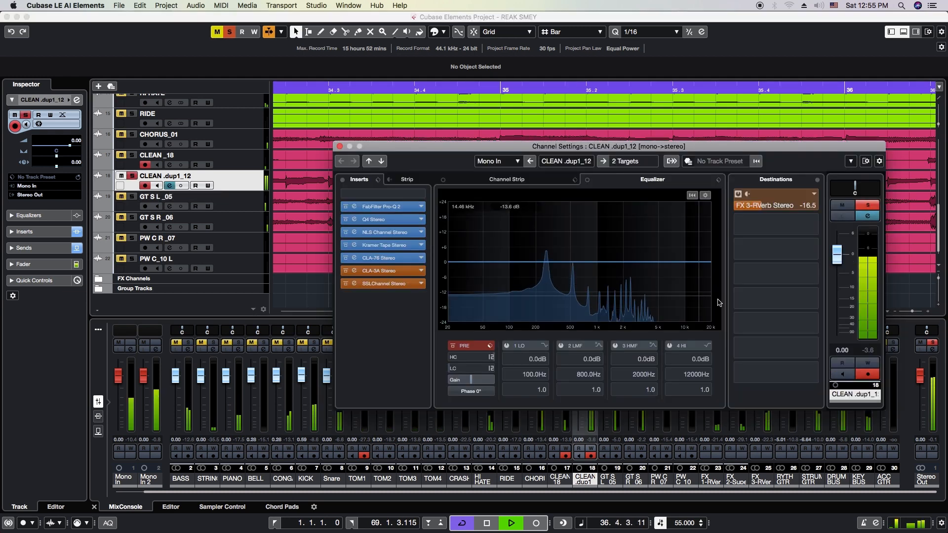
{"action": "left_click_drag", "start_coordinate": [771, 206], "coordinate": [773, 206]}
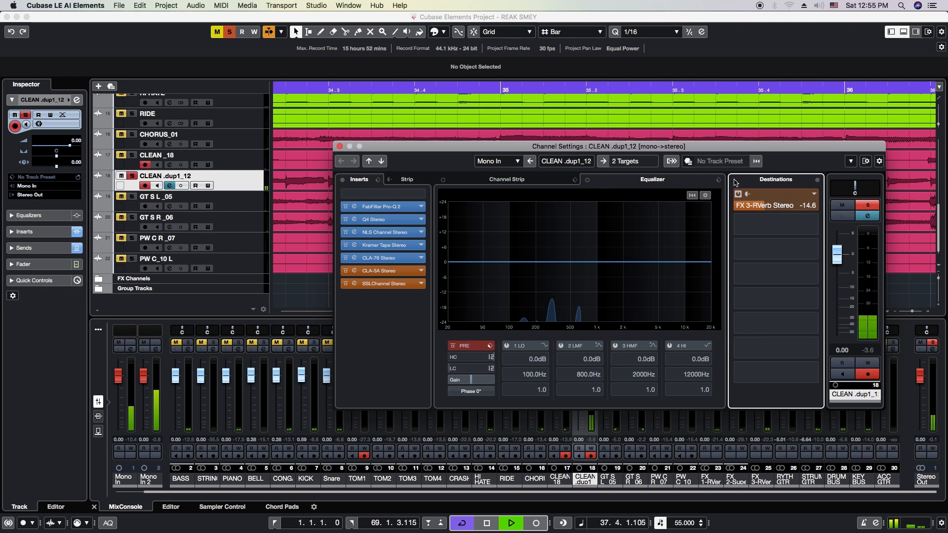
{"action": "left_click", "coordinate": [340, 147]}
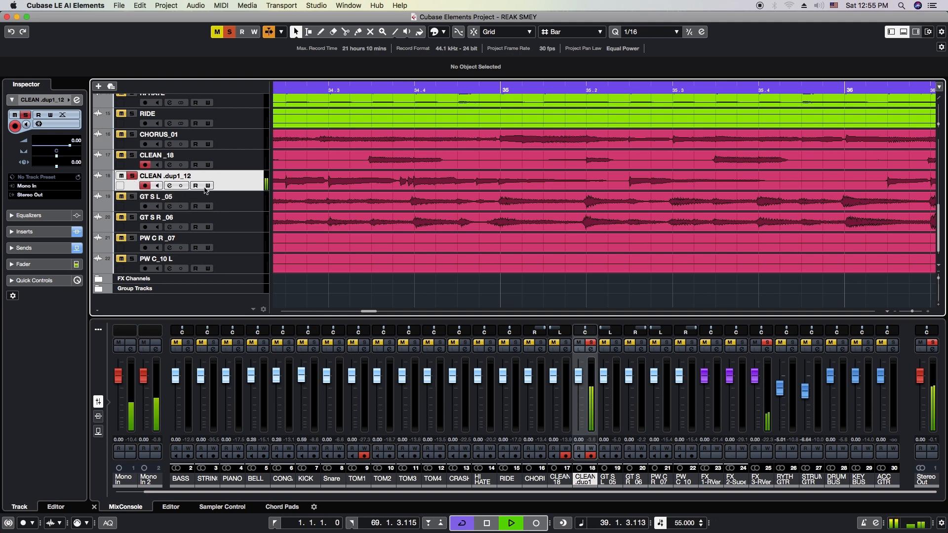
Review the SSLChannel settings from the CLEAN .dup1_12 channel settings, then close both windows
{"action": "left_click", "coordinate": [169, 186]}
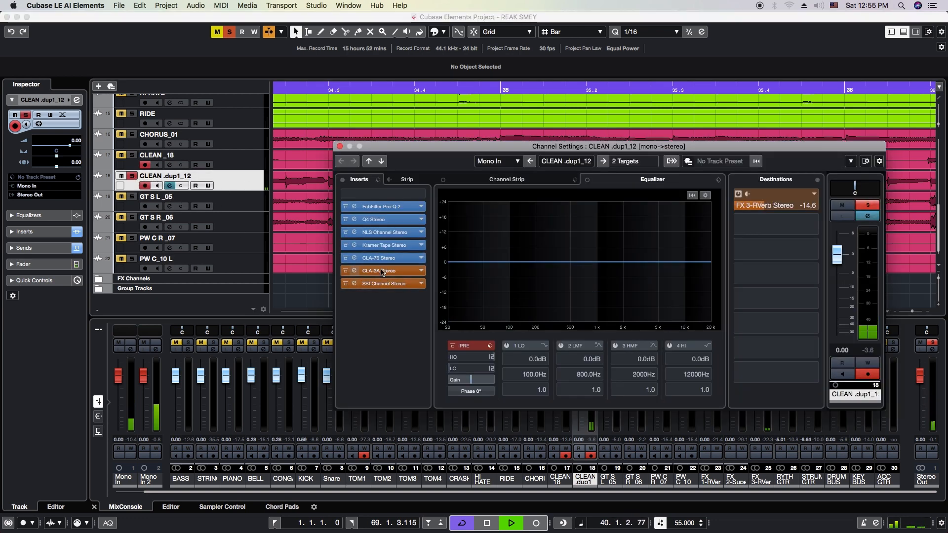
{"action": "left_click", "coordinate": [381, 284]}
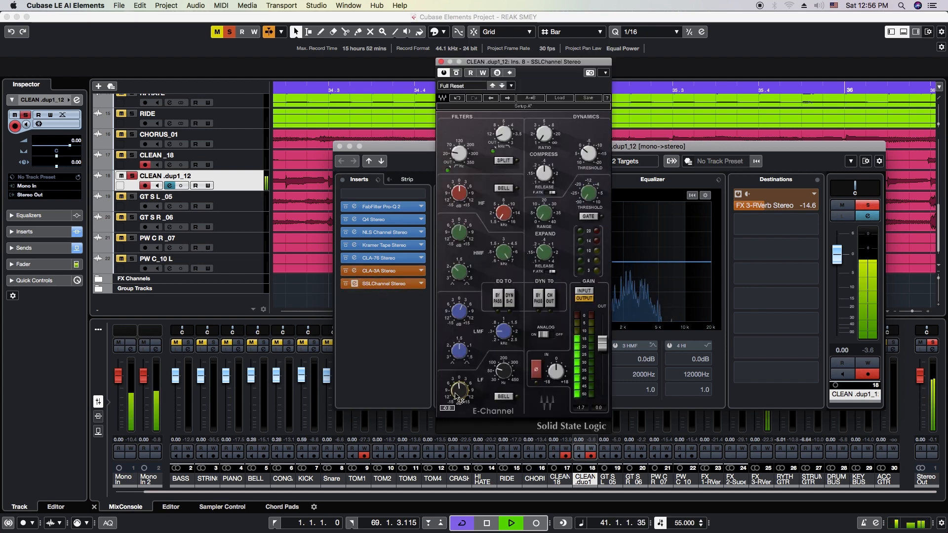
{"action": "left_click", "coordinate": [442, 62]}
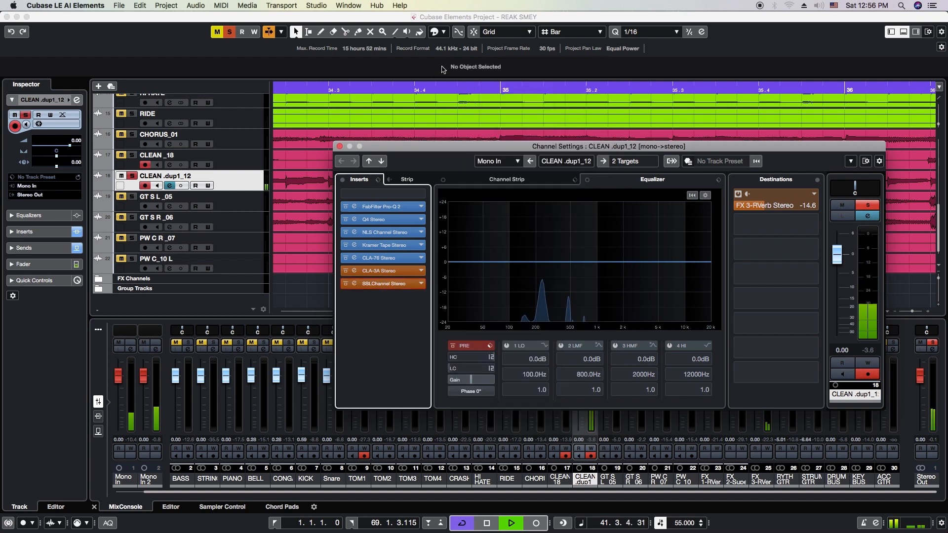
{"action": "left_click", "coordinate": [339, 146]}
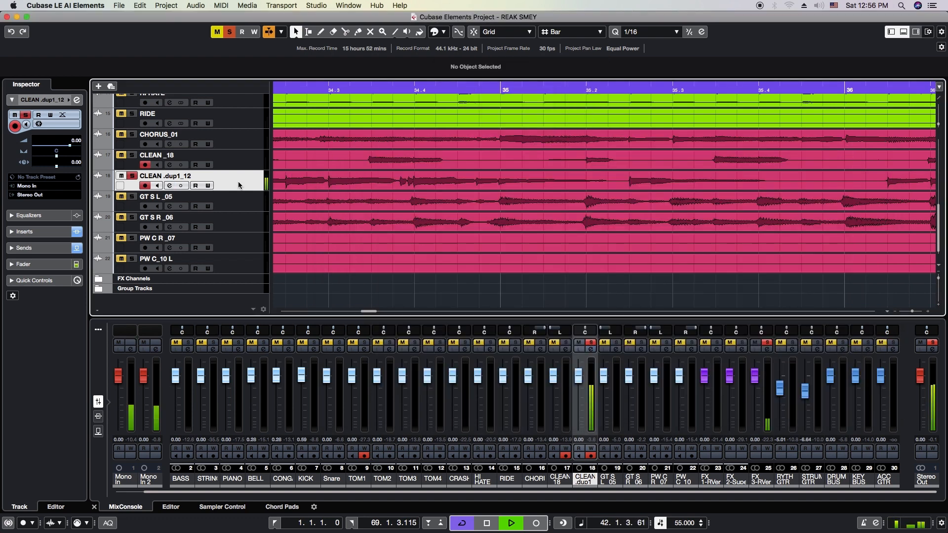
Unsolo CLEAN .dup1_12 and hide the lower-zone mixer to give the full arrangement more room
{"action": "left_click", "coordinate": [133, 176]}
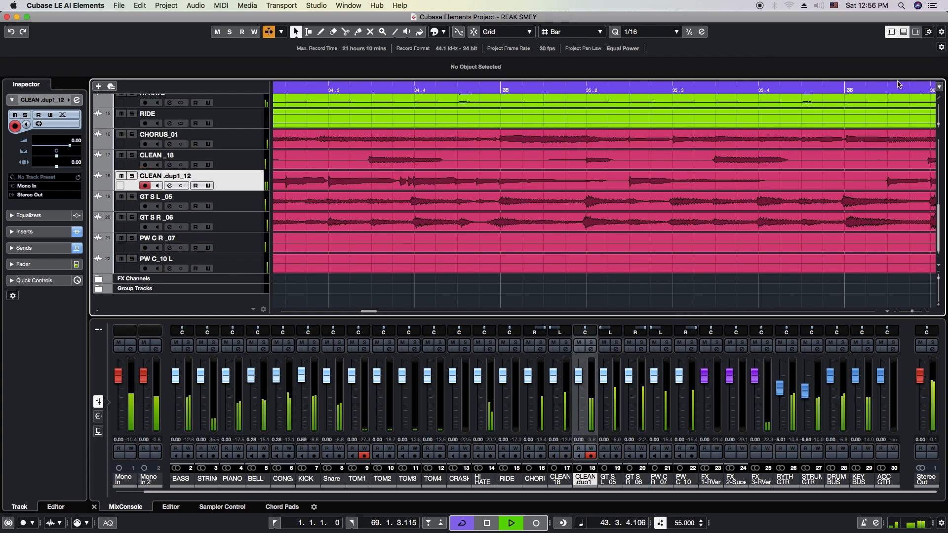
{"action": "left_click", "coordinate": [903, 32]}
{"action": "key", "text": "g"}
{"action": "key", "text": "g"}
{"action": "key", "text": "g"}
{"action": "key", "text": "g"}
{"action": "key", "text": "g"}
{"action": "key", "text": "g"}
{"action": "key", "text": "g"}
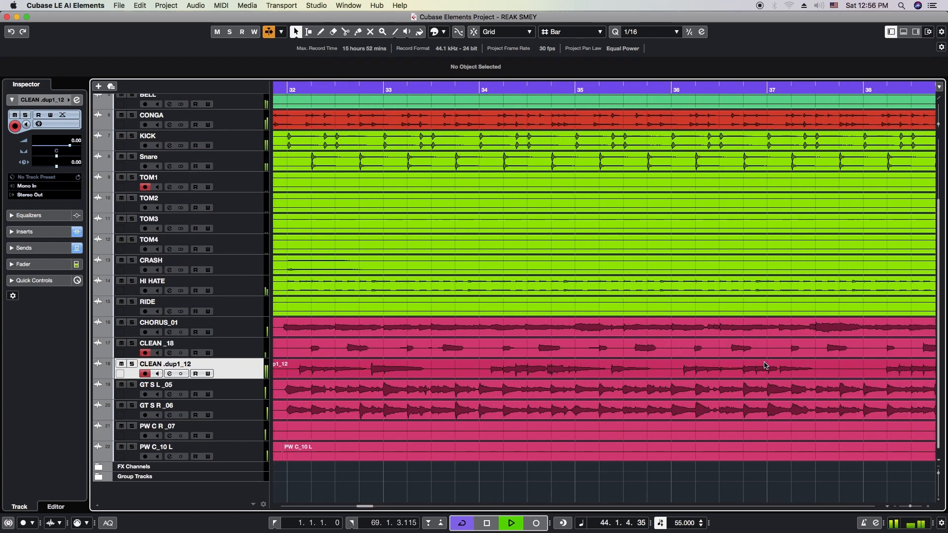
{"action": "key", "text": "g"}
{"action": "key", "text": "g"}
{"action": "key", "text": "g"}
{"action": "key", "text": "g"}
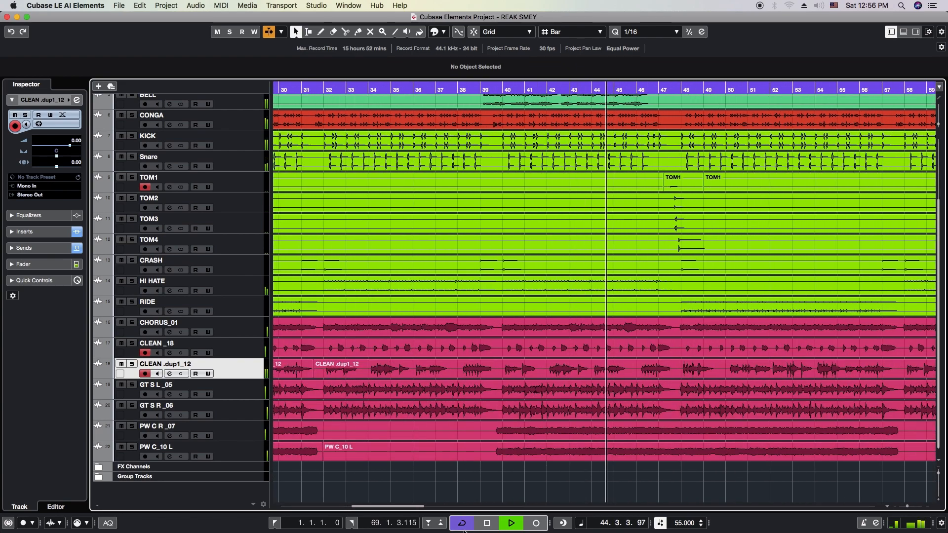
Open the MixConsole in its own window with all channels in view while the full mix plays
{"action": "mouse_move", "coordinate": [486, 532]}
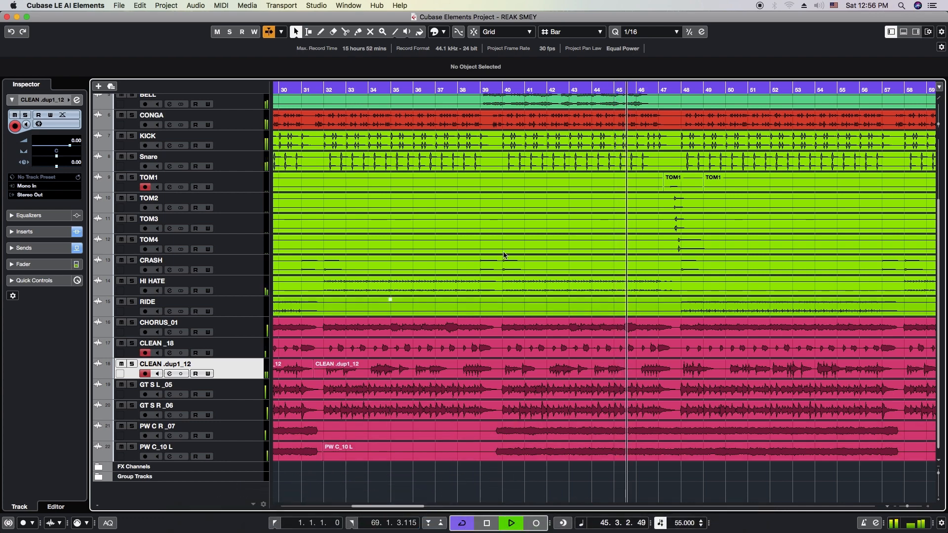
{"action": "left_click", "coordinate": [315, 6]}
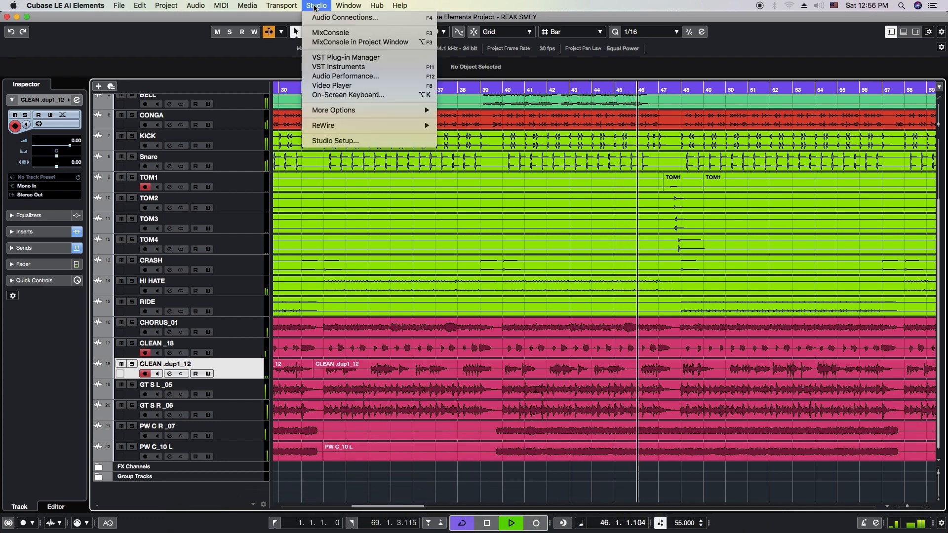
{"action": "left_click", "coordinate": [331, 33]}
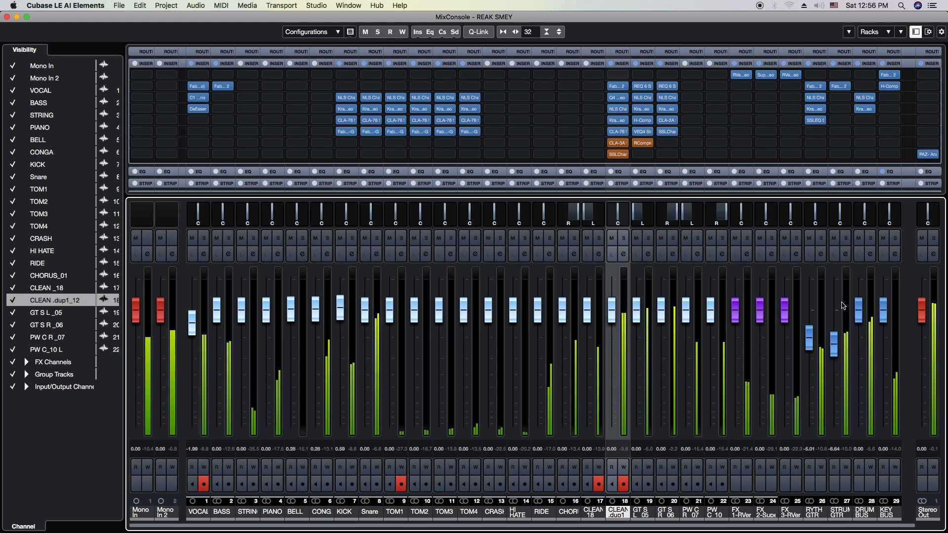
{"action": "key", "text": "h"}
{"action": "key", "text": "g"}
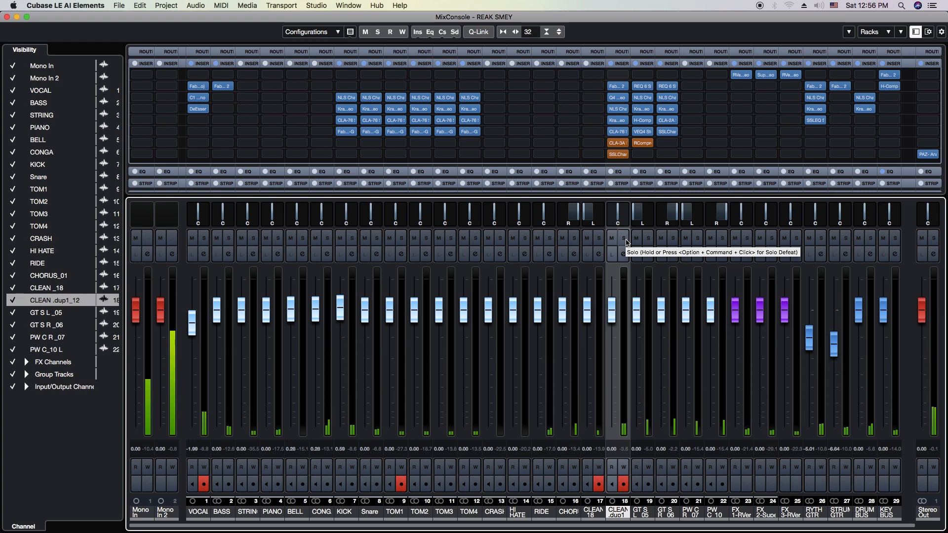
Review the Q4 equalizer in insert slot 3 of the CLEAN .dup1_12 channel and close its window
{"action": "left_click", "coordinate": [618, 98]}
{"action": "left_click_drag", "start_coordinate": [531, 205], "coordinate": [514, 190]}
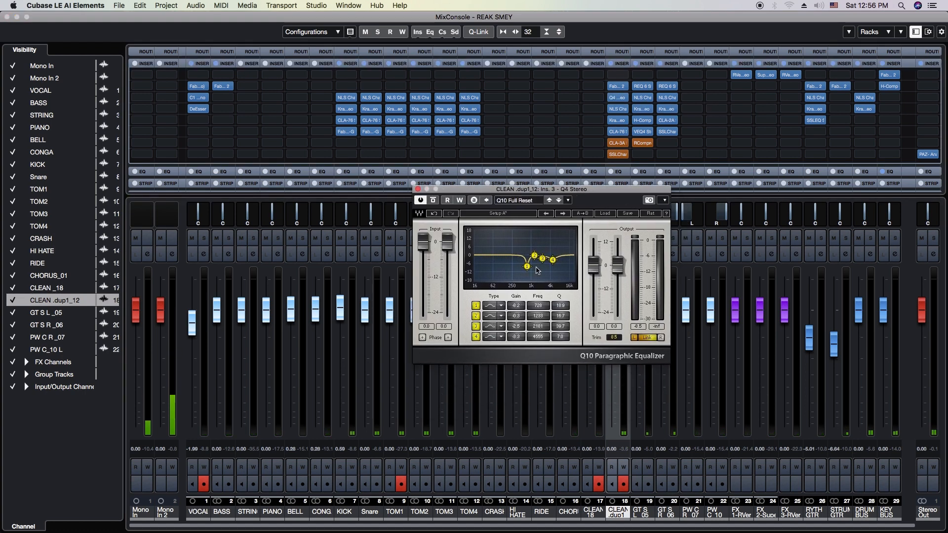
{"action": "left_click", "coordinate": [417, 189]}
{"action": "left_click", "coordinate": [619, 97]}
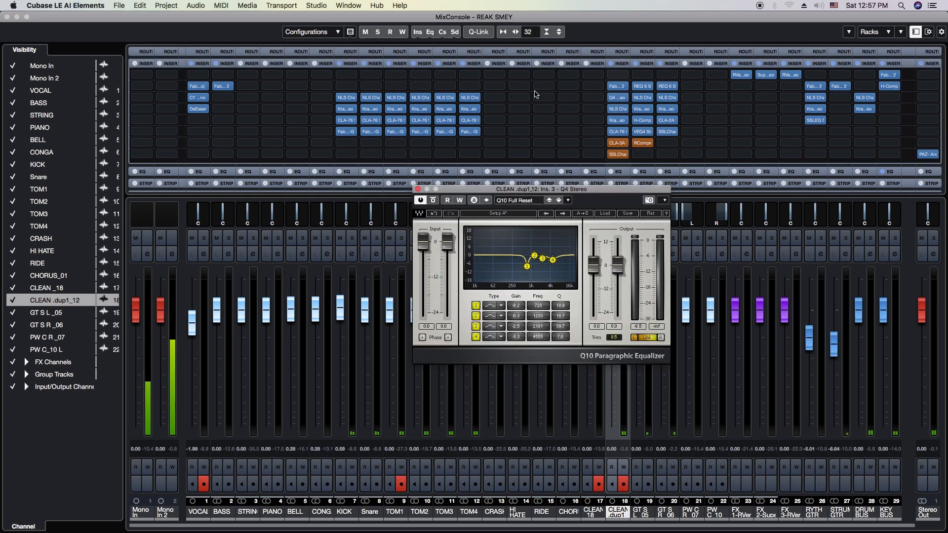
{"action": "left_click", "coordinate": [418, 189]}
Review the NLS Channel and Kramer Tape inserts on CLEAN .dup1_12, closing each plug-in window after viewing
{"action": "left_click", "coordinate": [618, 109]}
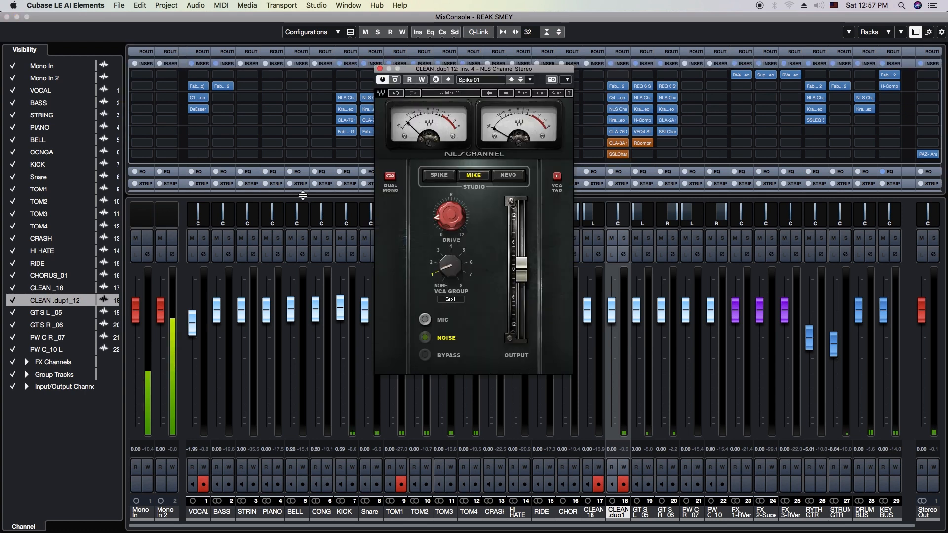
{"action": "left_click", "coordinate": [380, 70]}
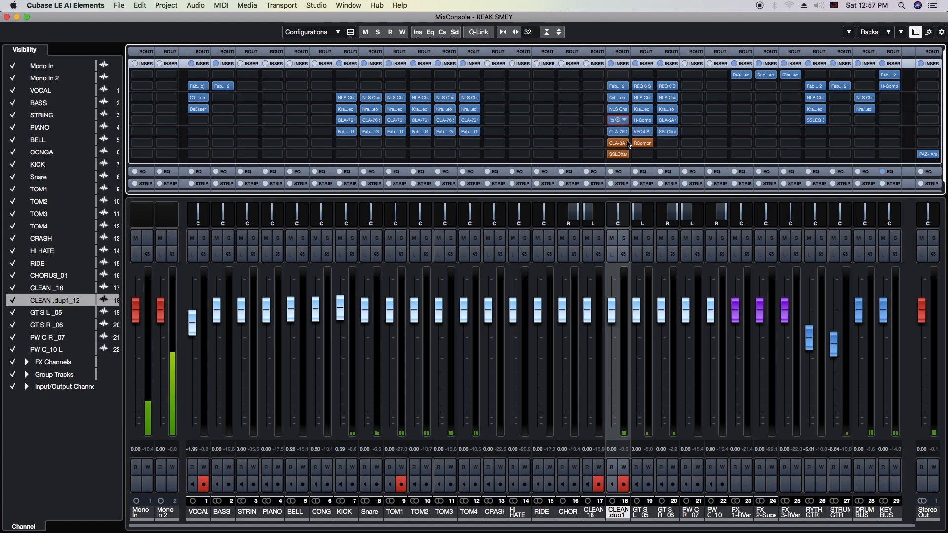
{"action": "left_click", "coordinate": [618, 120]}
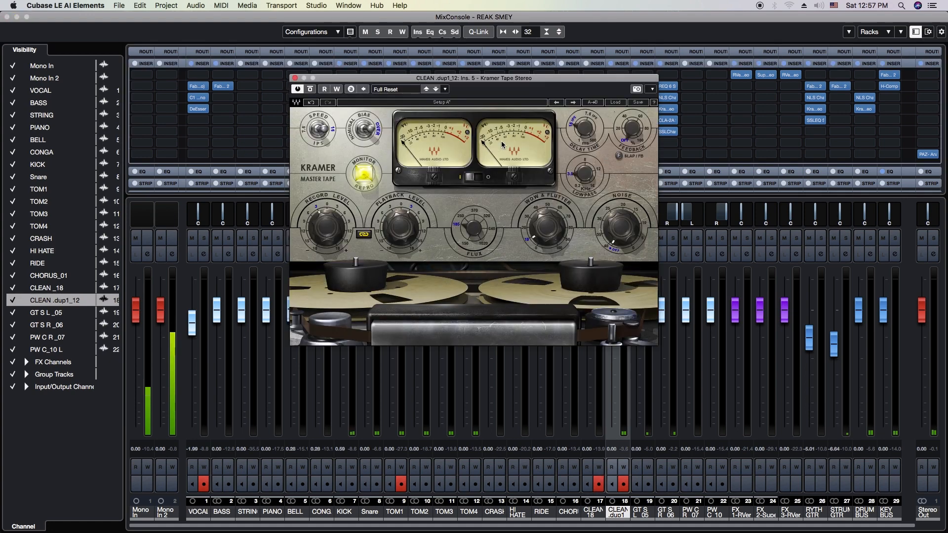
{"action": "left_click", "coordinate": [295, 79]}
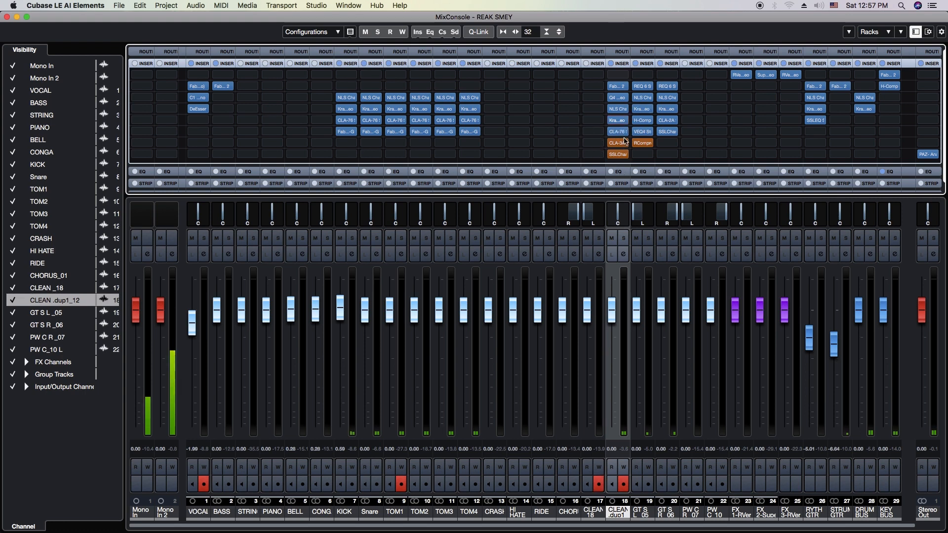
Review the SSLChannel filter settings and the CLA-3A compressor on CLEAN .dup1_12, closing each plug-in window after viewing
{"action": "left_click", "coordinate": [617, 154]}
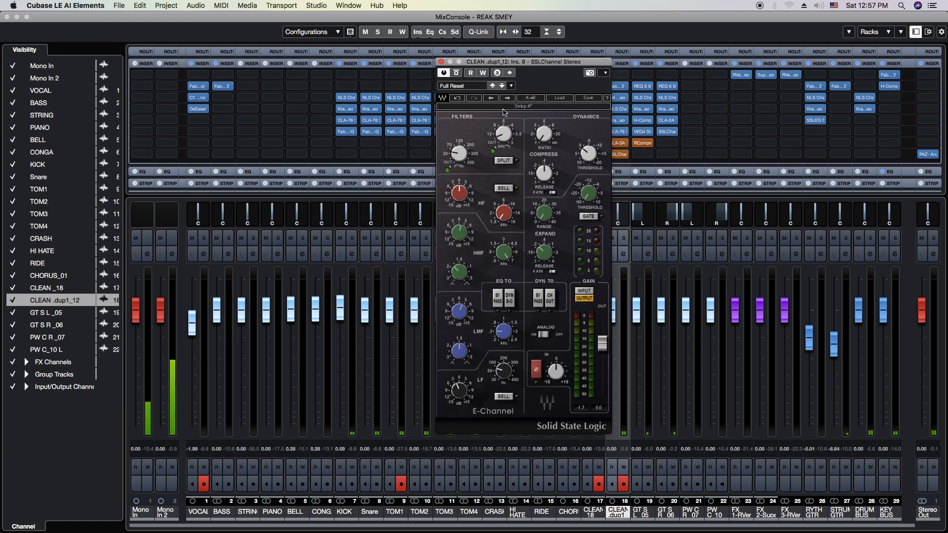
{"action": "left_click_drag", "start_coordinate": [465, 159], "coordinate": [465, 159]}
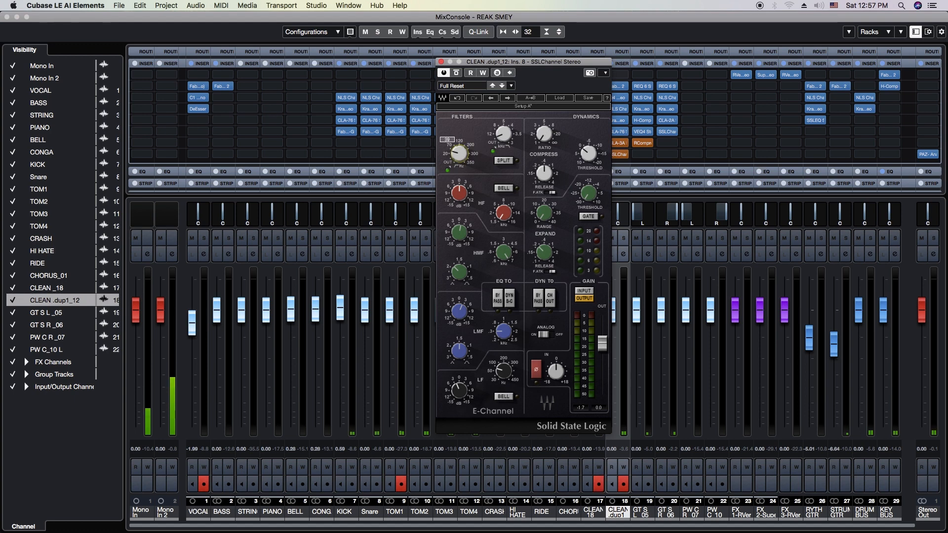
{"action": "left_click", "coordinate": [441, 64]}
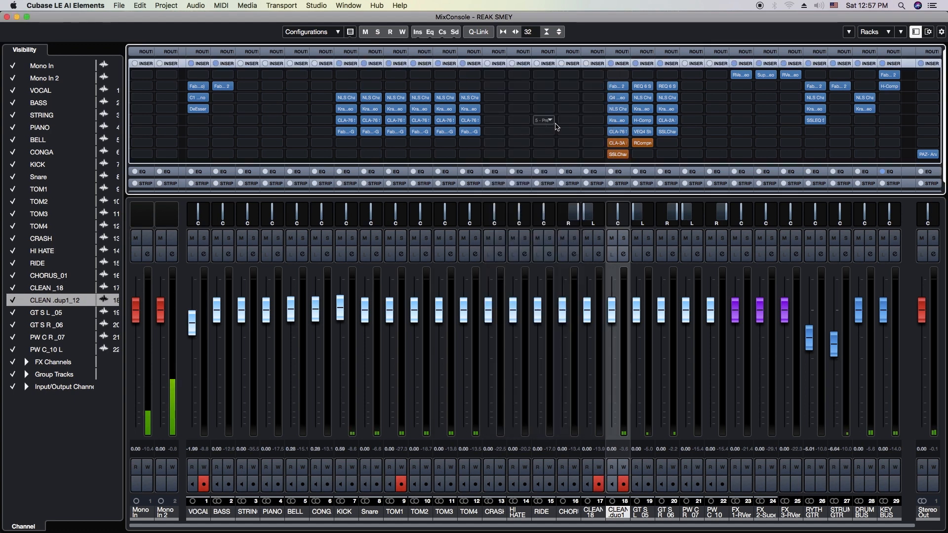
{"action": "left_click", "coordinate": [618, 143]}
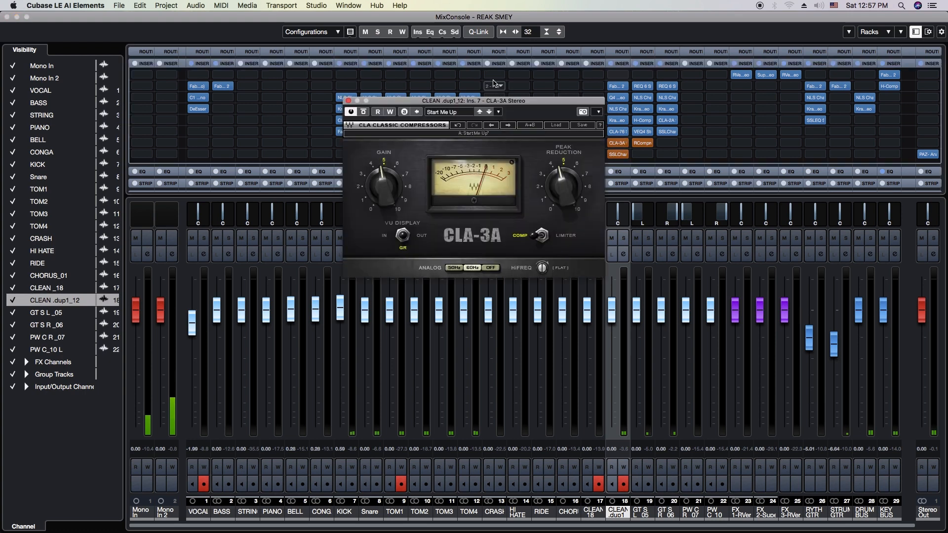
{"action": "left_click", "coordinate": [350, 101]}
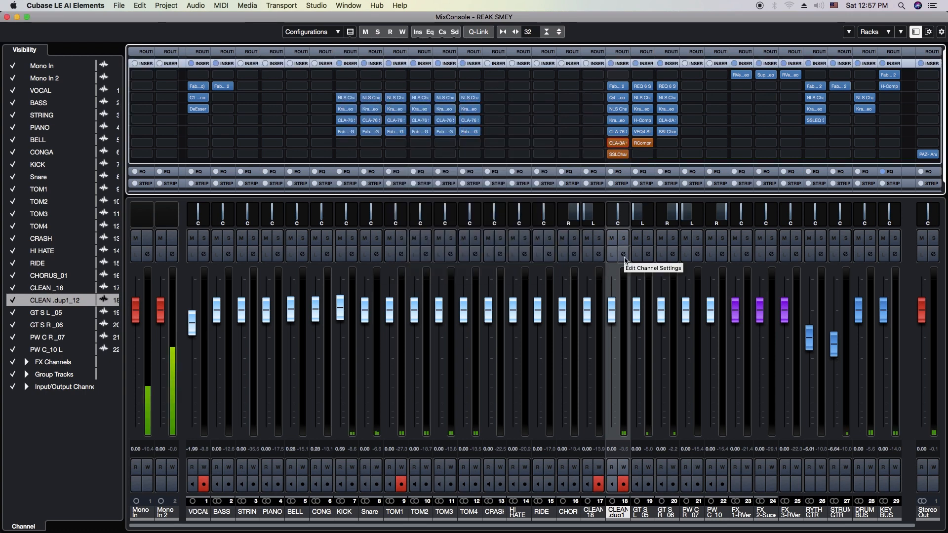